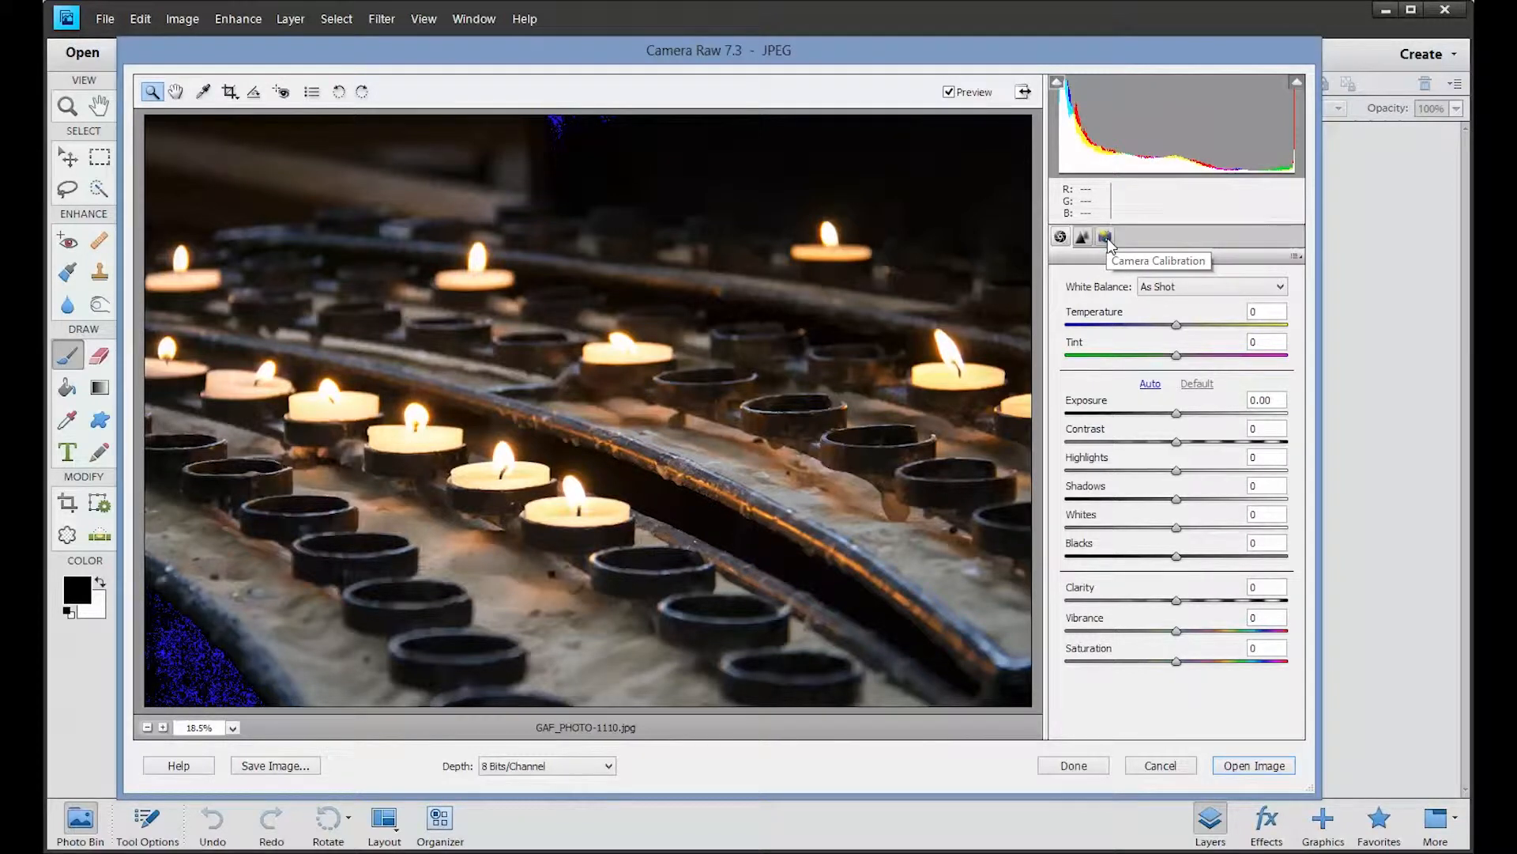
Check the available camera profiles in the Camera Calibration settings
{"action": "left_click", "coordinate": [1106, 238]}
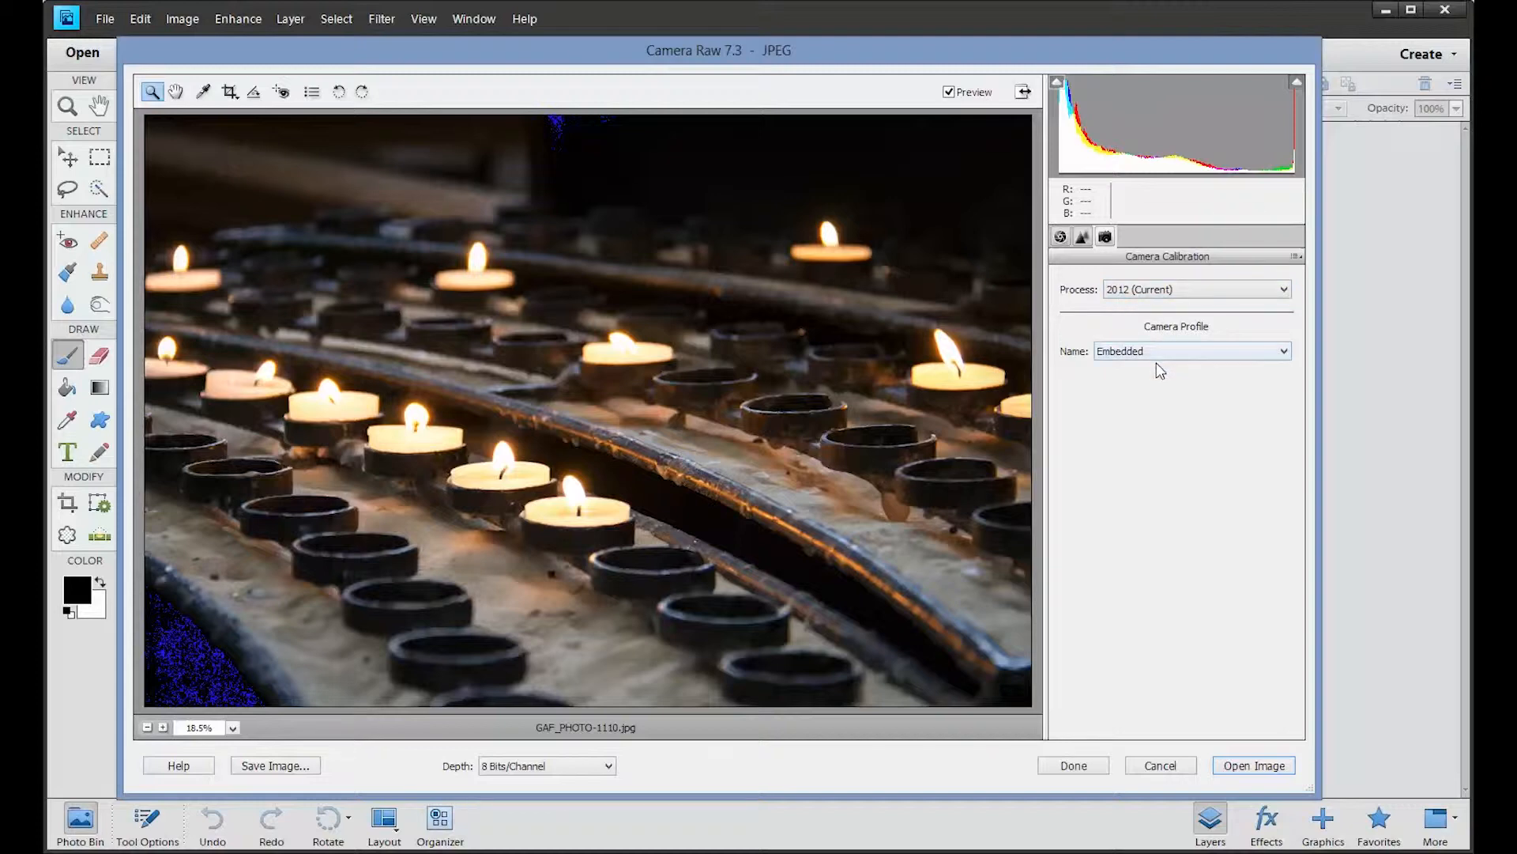
{"action": "left_click", "coordinate": [1284, 353]}
{"action": "left_click", "coordinate": [1284, 353]}
Raise the photo's Blacks to +100 in the Basic adjustments, using the shadow clipping preview as a guide
{"action": "left_click", "coordinate": [1060, 237]}
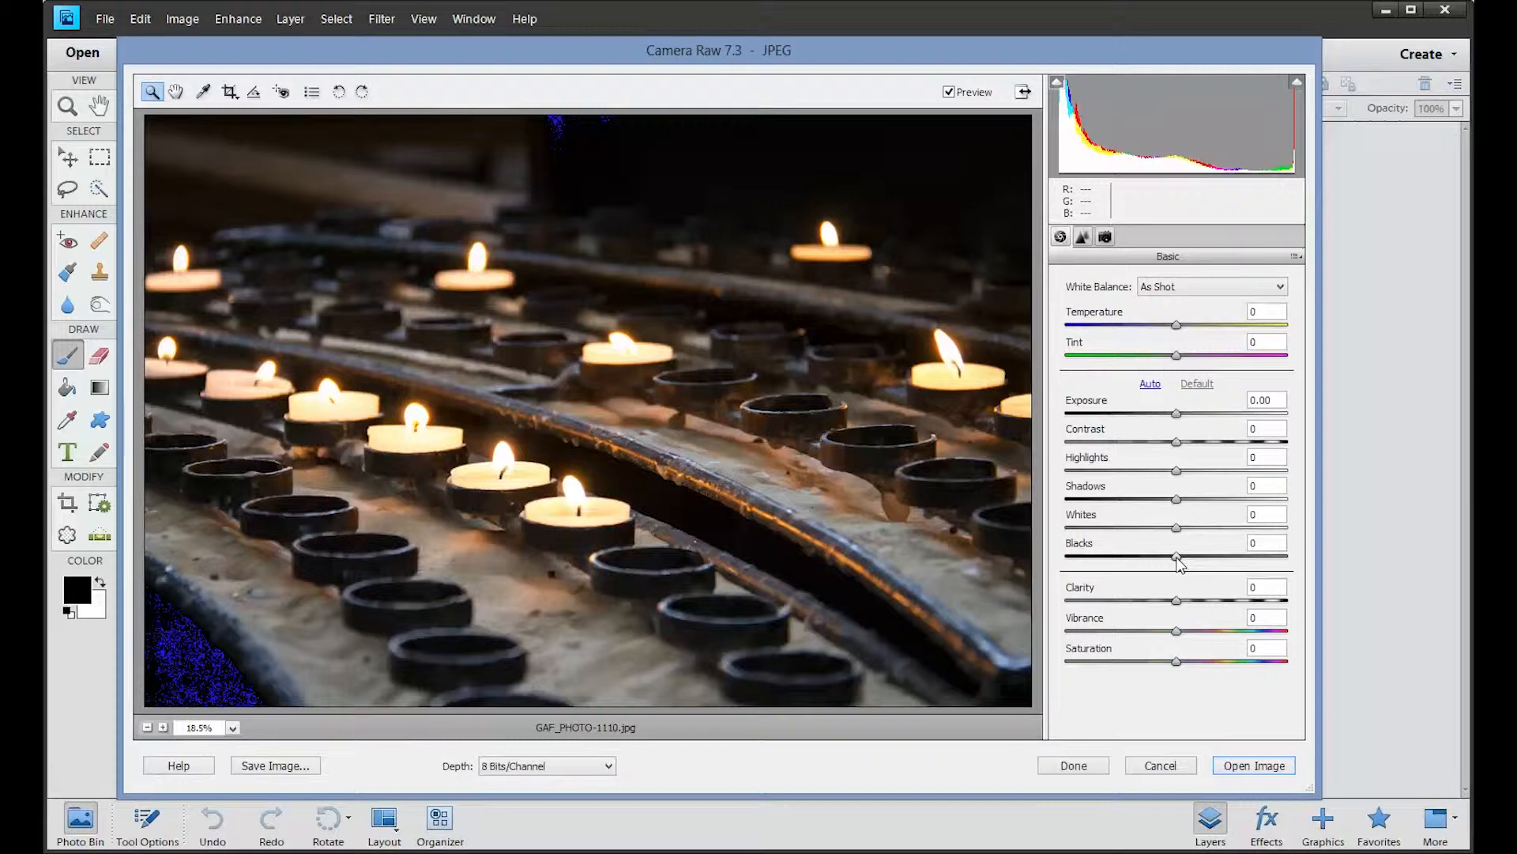
{"action": "key", "text": "alt"}
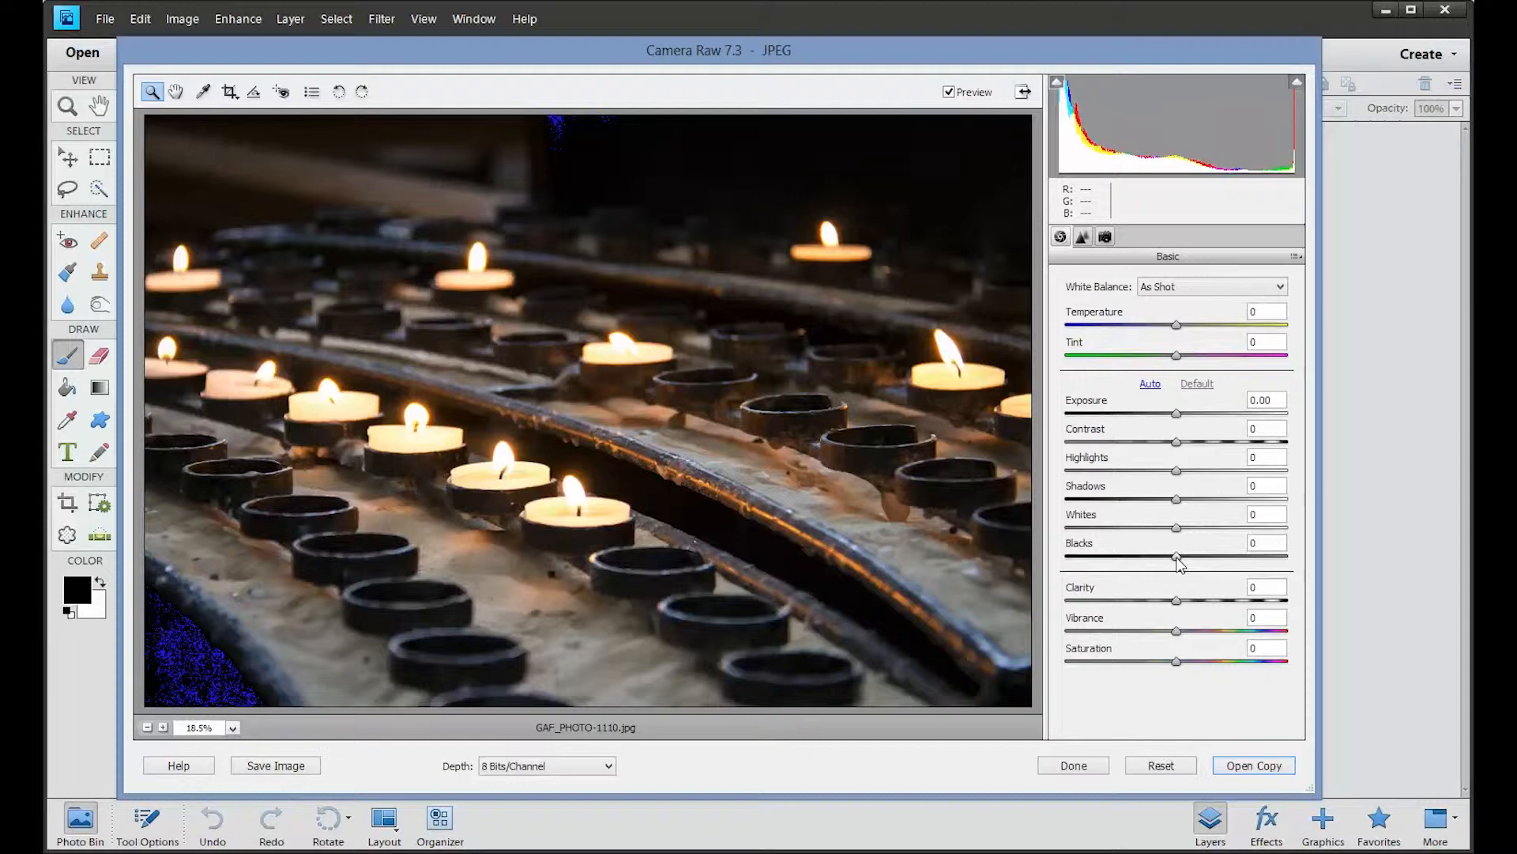
{"action": "left_click", "coordinate": [1178, 558], "text": "alt"}
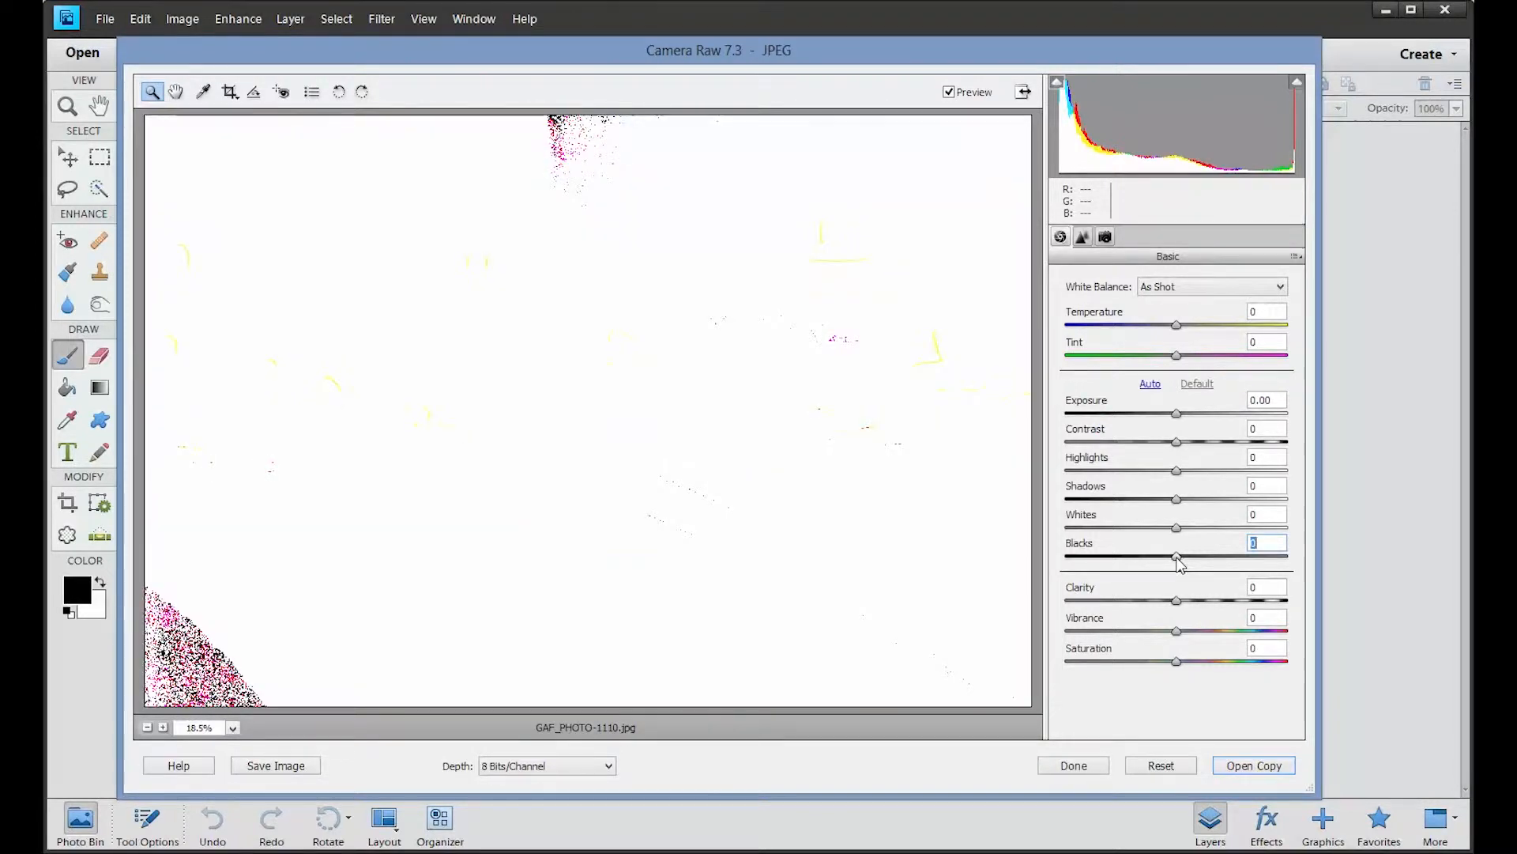
{"action": "left_click_drag", "start_coordinate": [1179, 560], "coordinate": [1302, 566]}
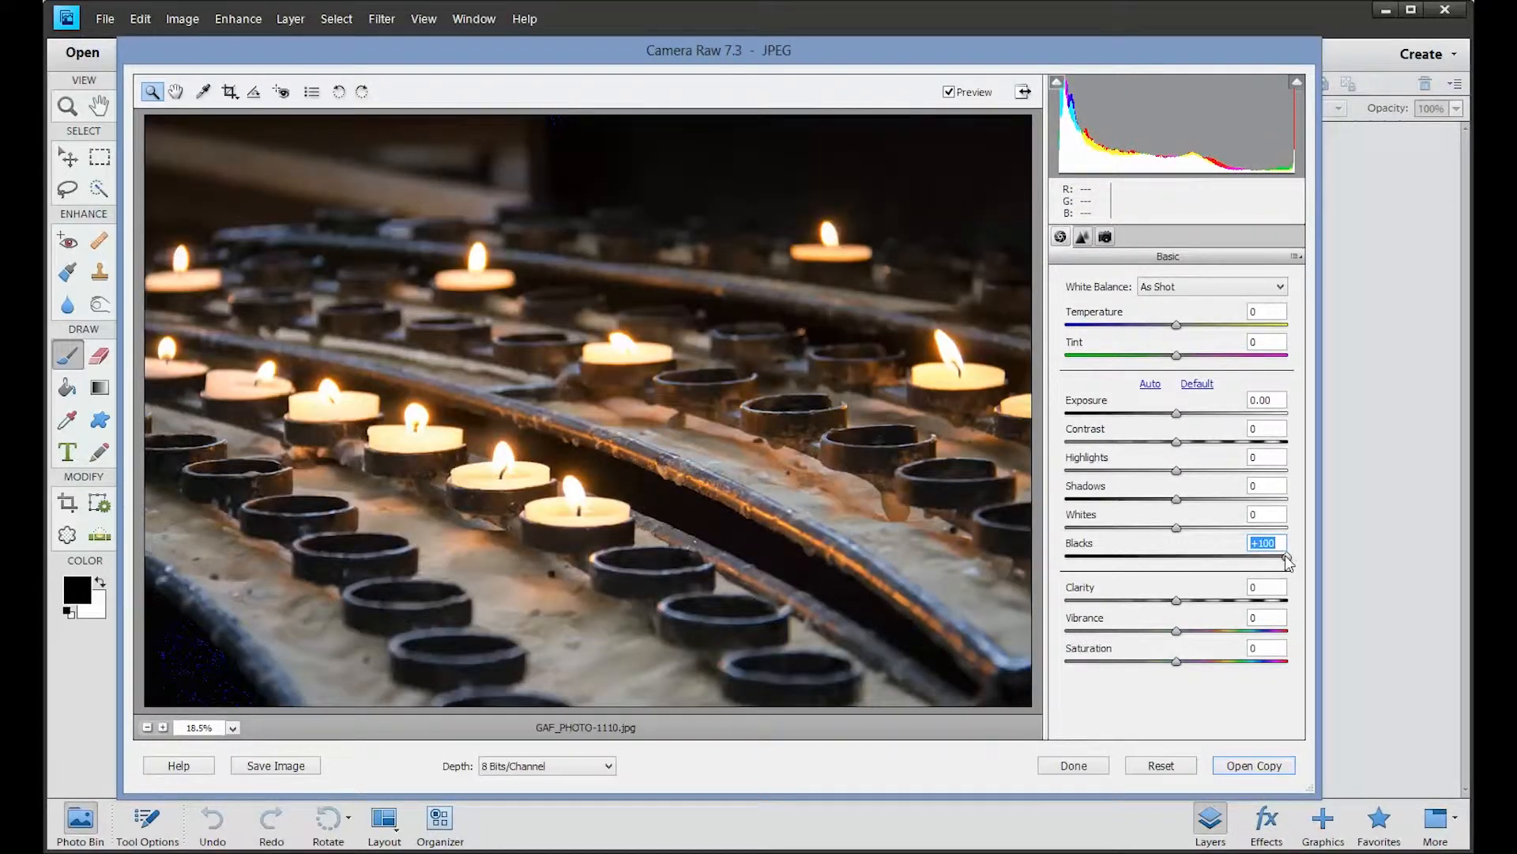
{"action": "left_click", "coordinate": [1288, 557], "text": "alt"}
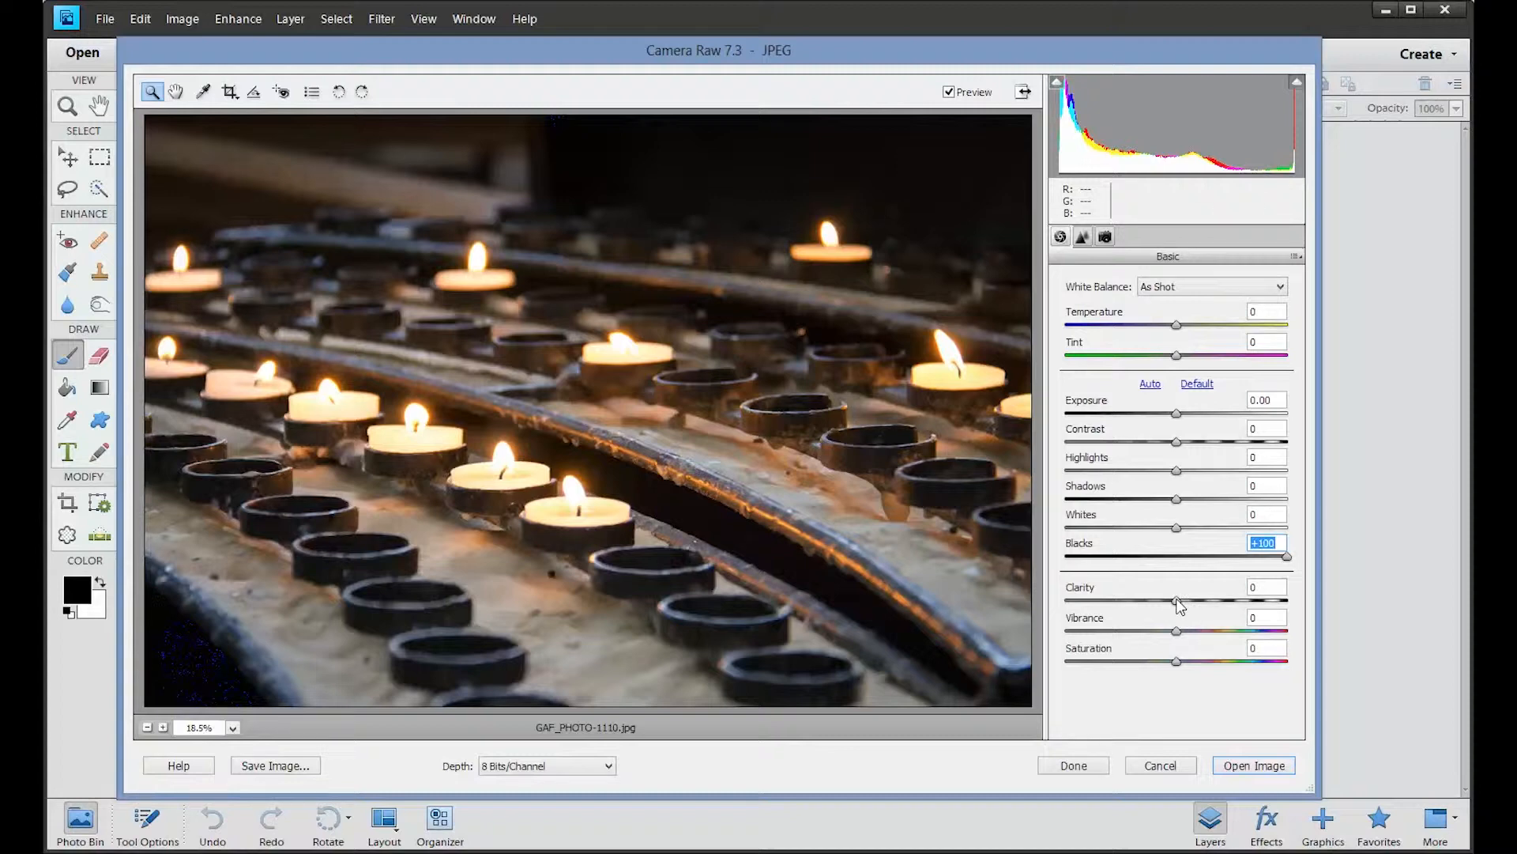
Set the photo's Clarity to +19 and Vibrance to +20
{"action": "key", "text": "Tab"}
{"action": "key", "text": "Up"}
{"action": "left_click_drag", "start_coordinate": [1177, 601], "coordinate": [1194, 612]}
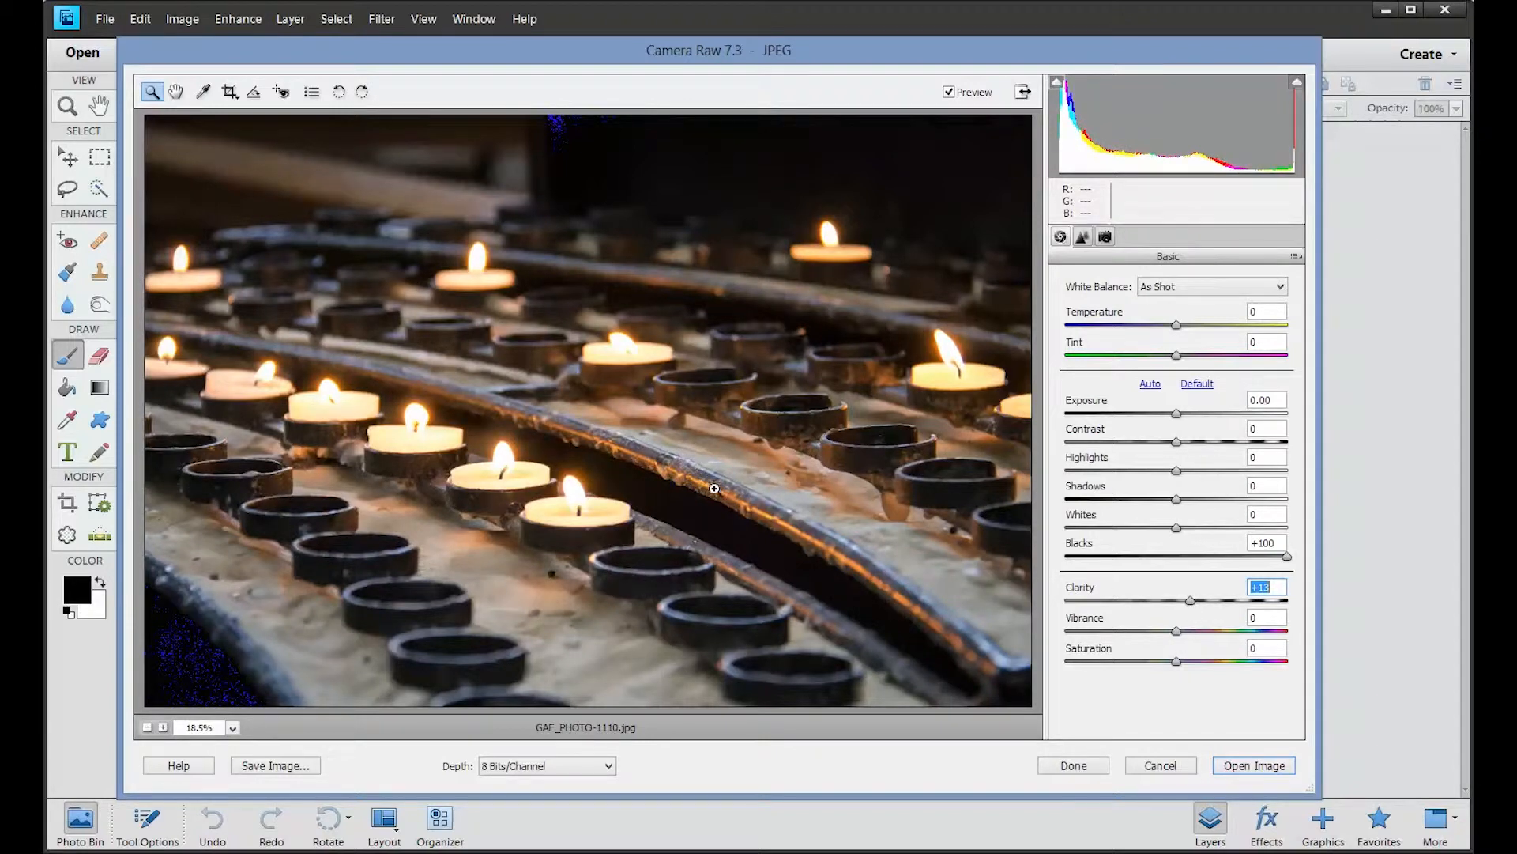
{"action": "double_click", "coordinate": [1191, 601]}
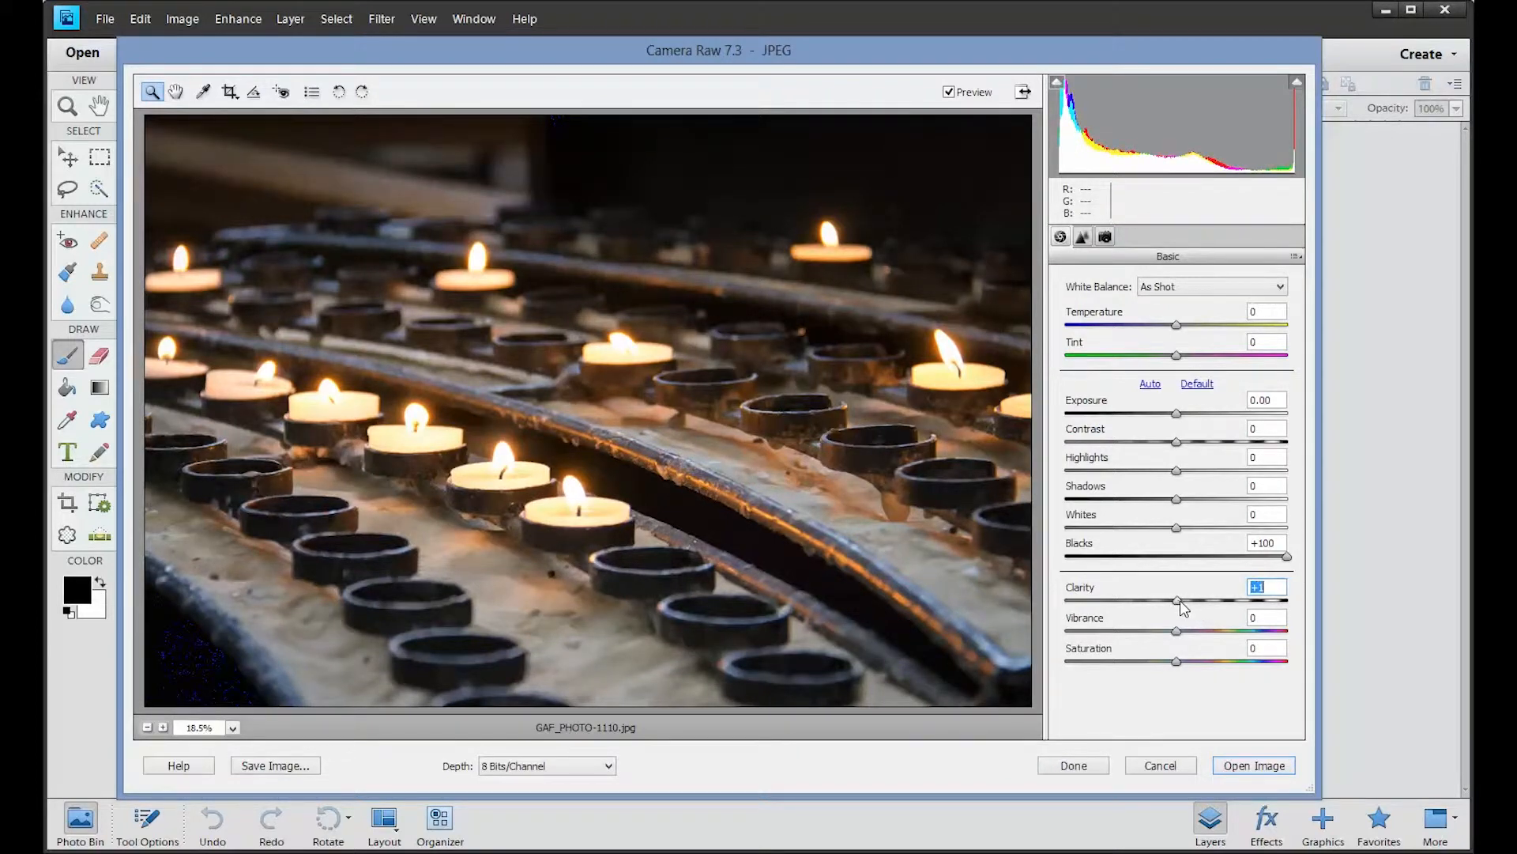
{"action": "left_click_drag", "start_coordinate": [1179, 601], "coordinate": [1196, 604]}
{"action": "left_click_drag", "start_coordinate": [1197, 605], "coordinate": [1199, 606]}
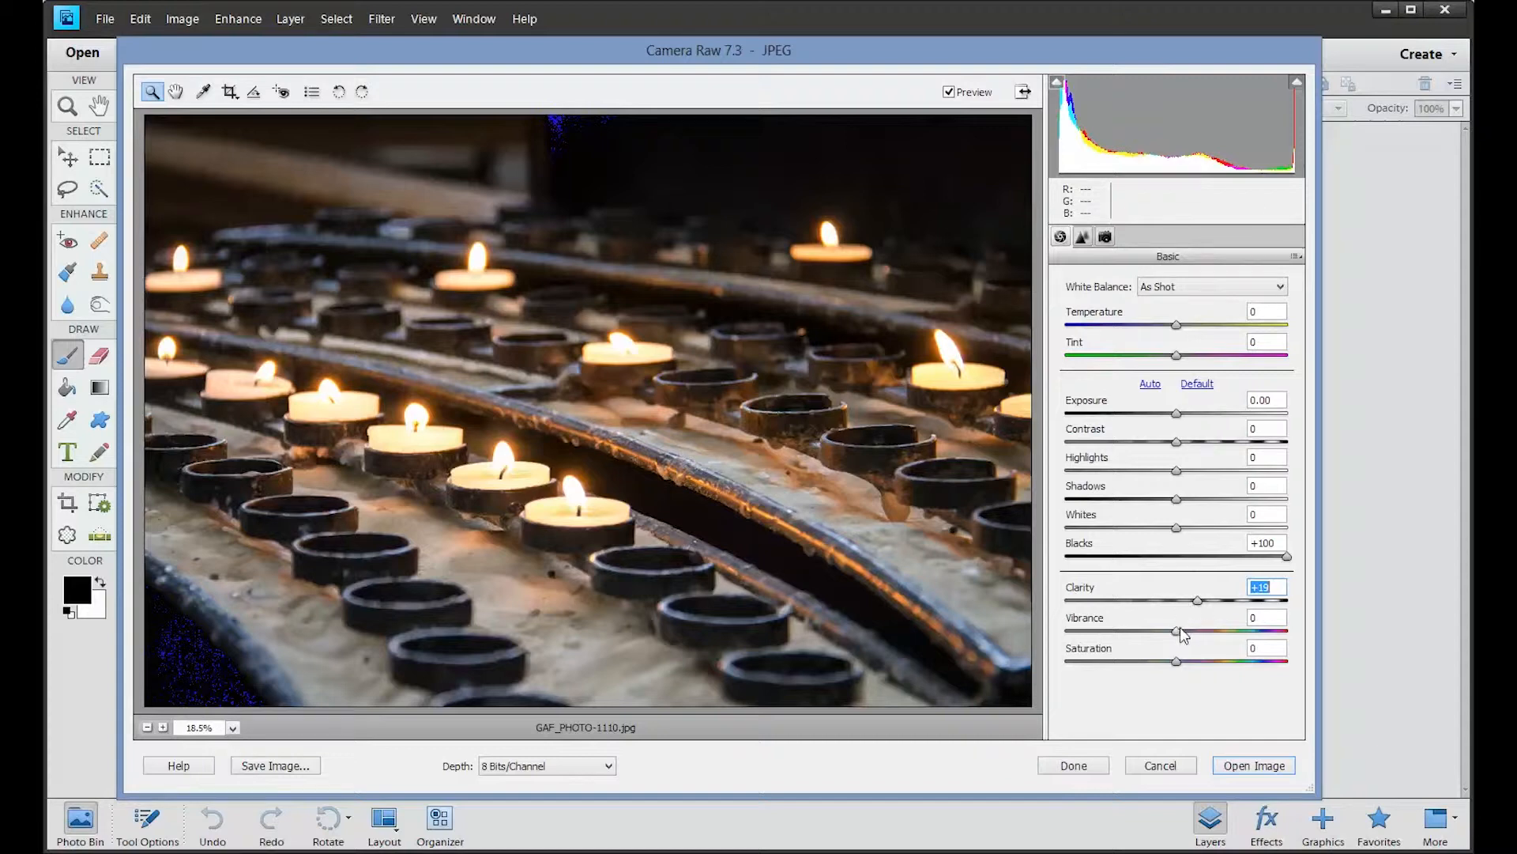
{"action": "left_click_drag", "start_coordinate": [1179, 630], "coordinate": [1203, 640]}
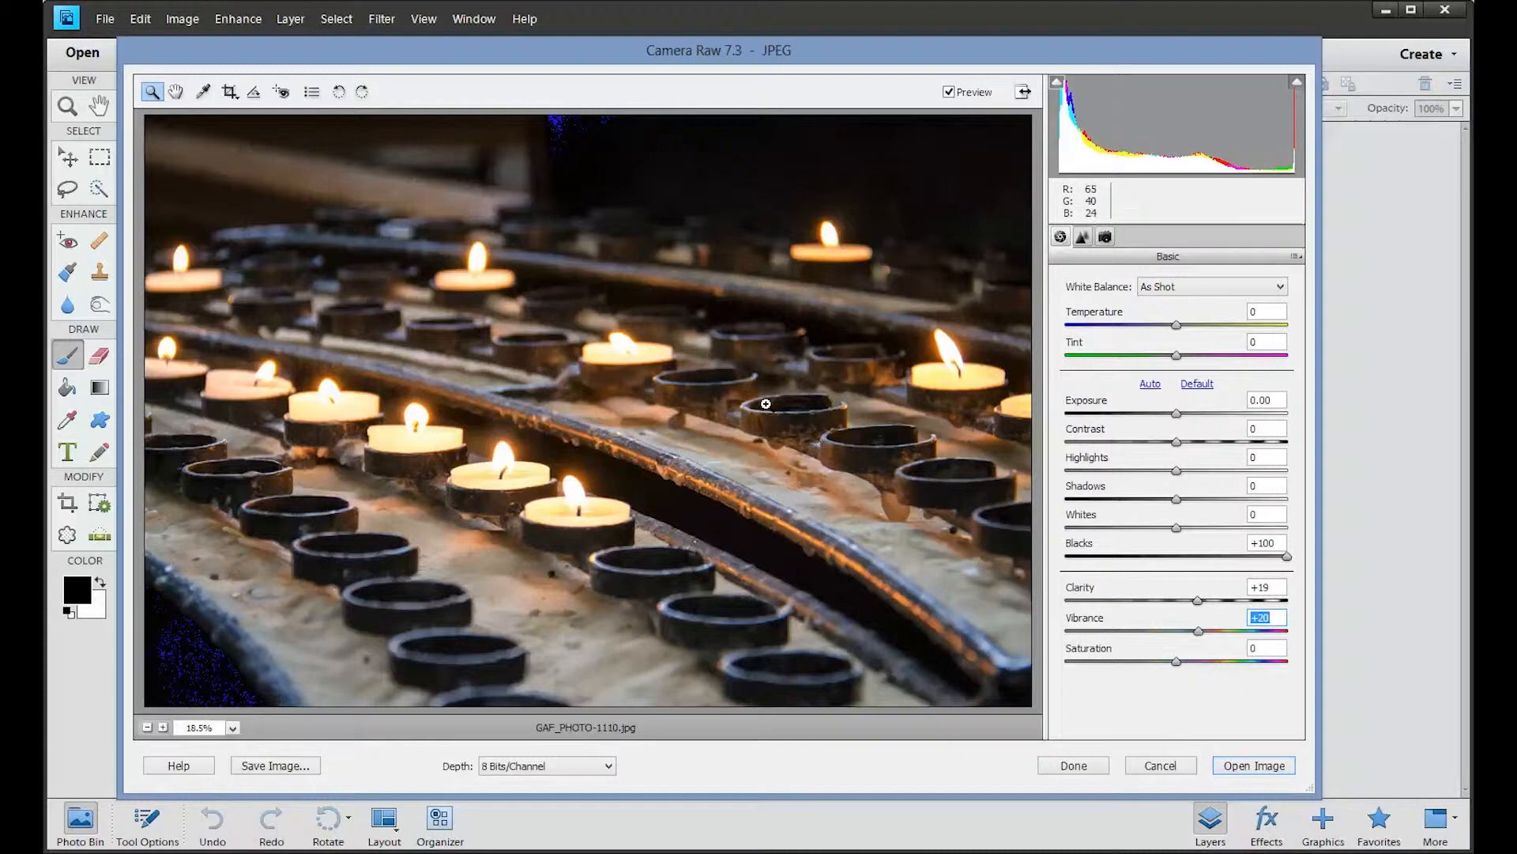
In the Detail settings, set Luminance noise reduction to 25 and Color noise reduction to 25
{"action": "left_click", "coordinate": [1086, 238]}
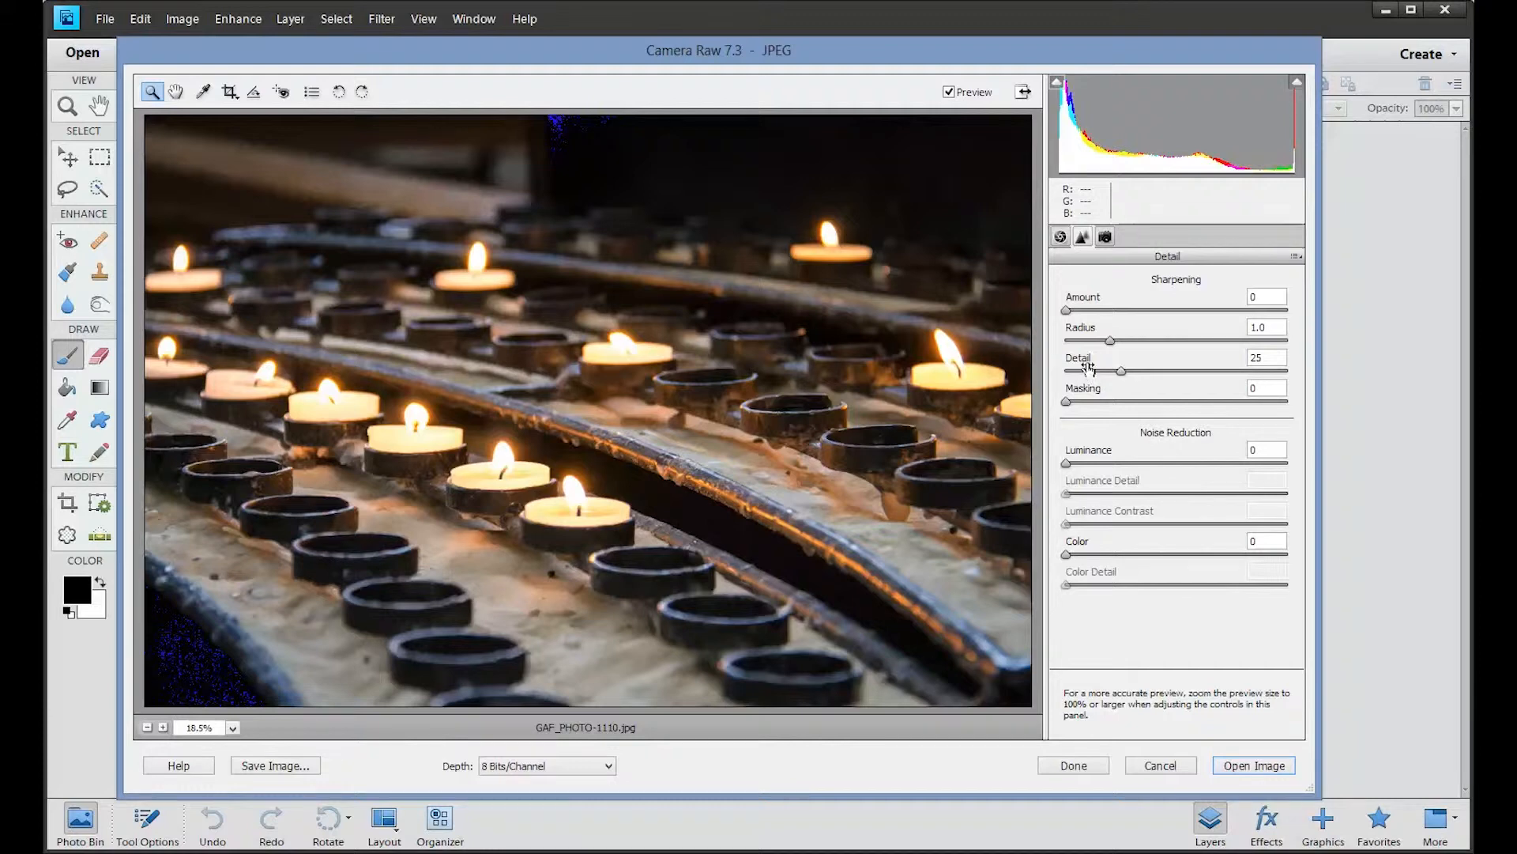
{"action": "left_click", "coordinate": [1066, 464]}
{"action": "left_click_drag", "start_coordinate": [1067, 464], "coordinate": [1121, 465]}
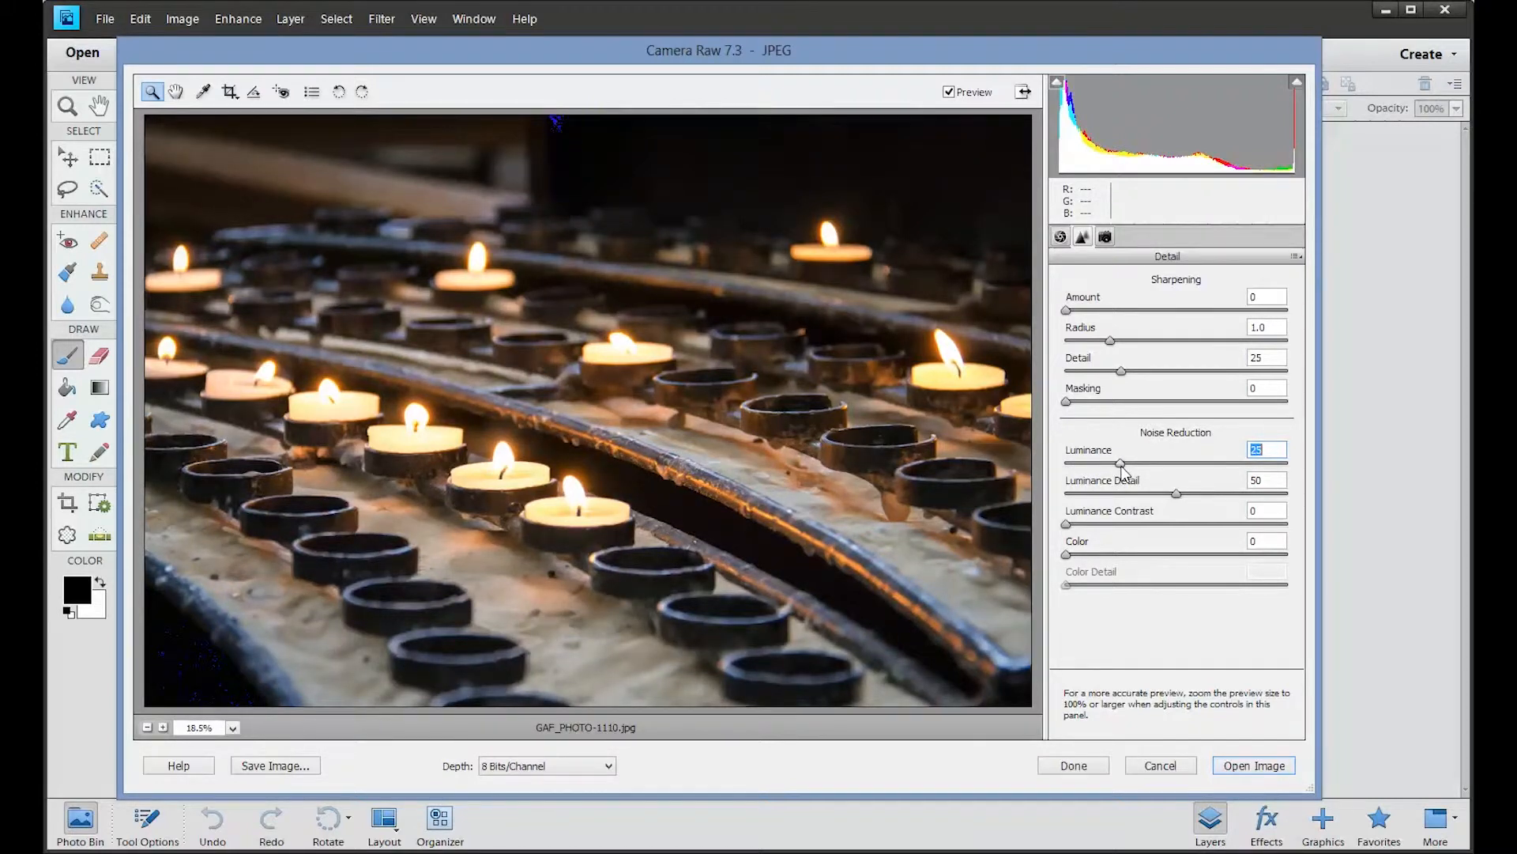
{"action": "left_click_drag", "start_coordinate": [1067, 555], "coordinate": [1122, 563]}
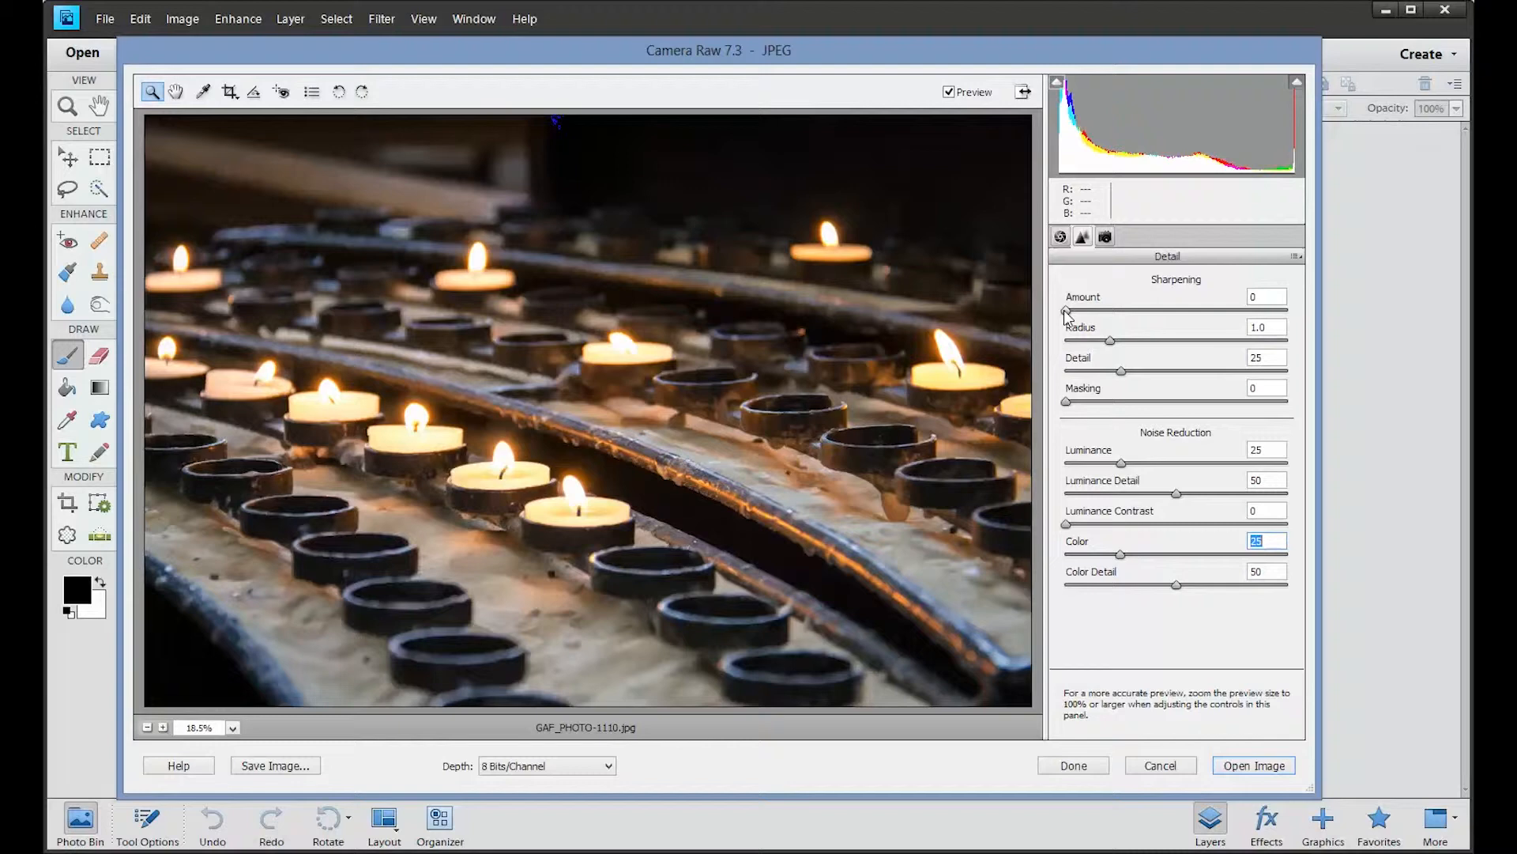
Set the sharpening Amount to 24 and Masking to 75, using the black-and-white edge mask preview as a guide
{"action": "left_click_drag", "start_coordinate": [1067, 314], "coordinate": [1101, 315]}
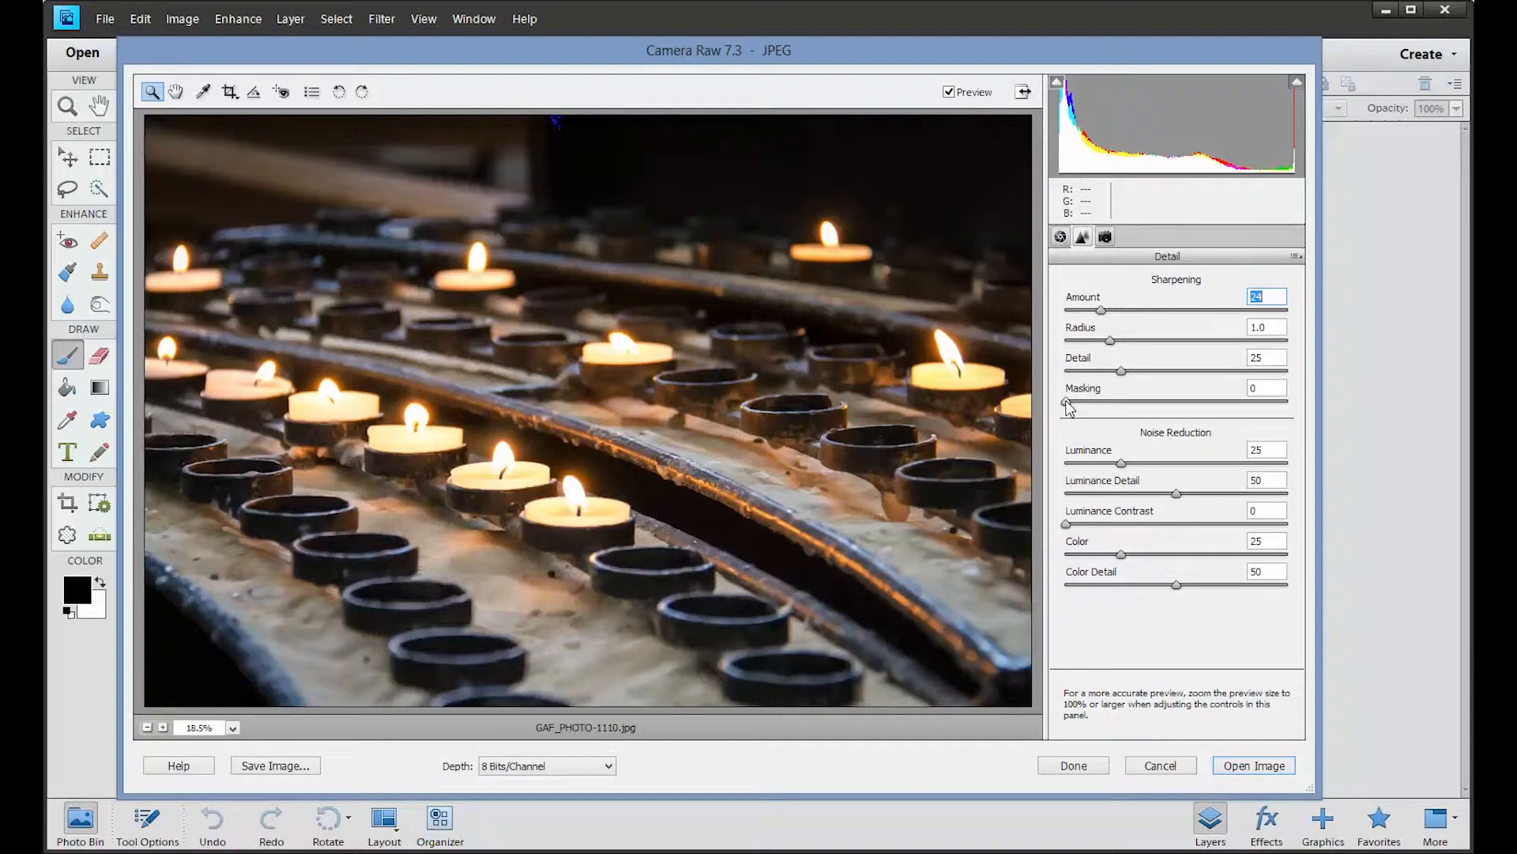
{"action": "key", "text": "alt"}
{"action": "left_click_drag", "start_coordinate": [1068, 405], "coordinate": [1215, 413]}
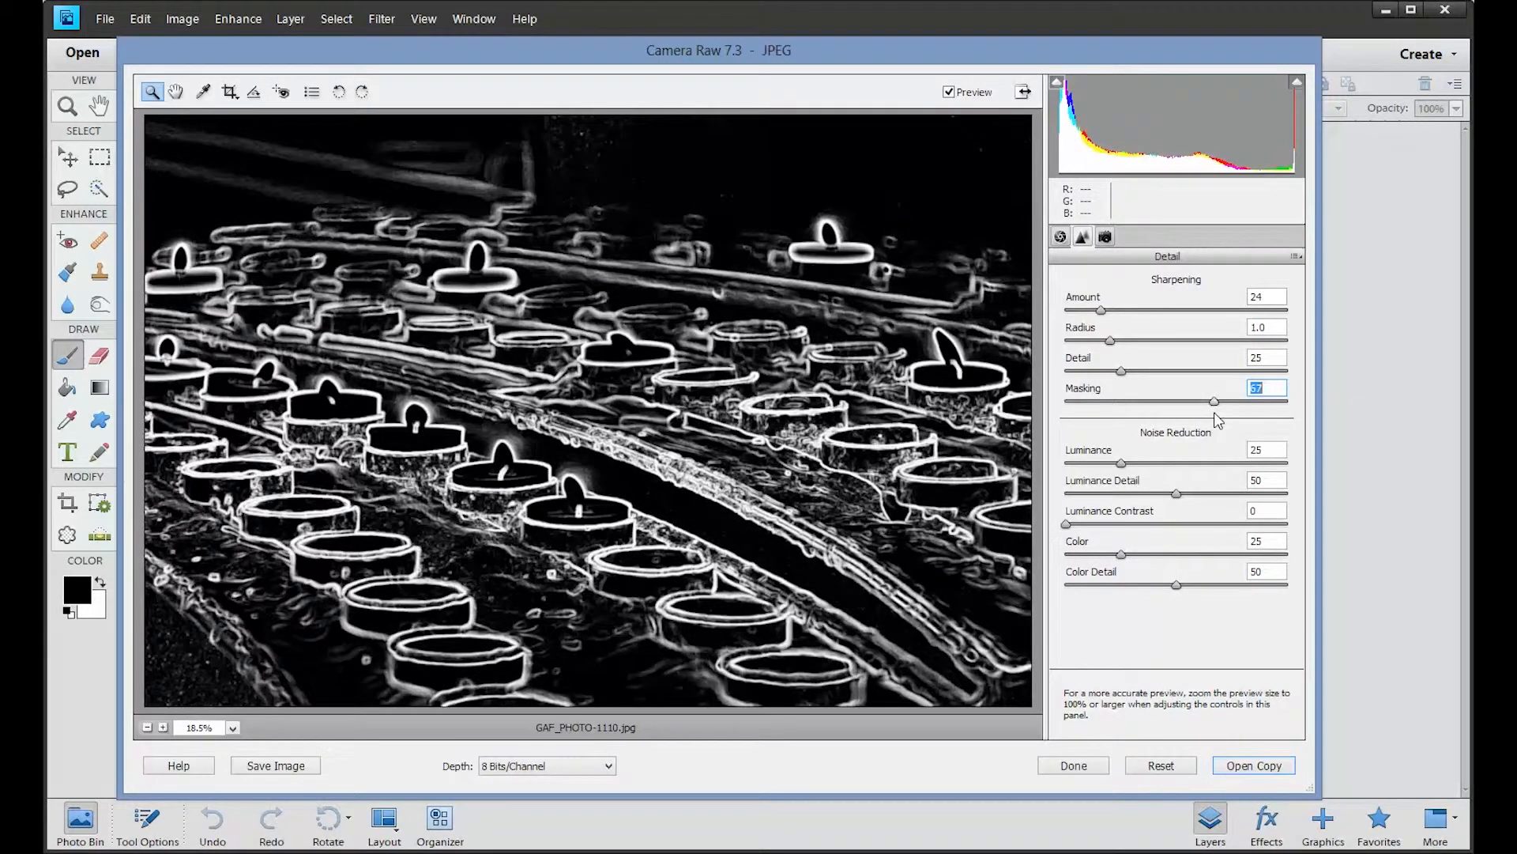
{"action": "left_click_drag", "start_coordinate": [1216, 413], "coordinate": [1216, 411]}
{"action": "mouse_move", "coordinate": [1217, 411]}
{"action": "left_mouse_down"}
{"action": "mouse_move", "coordinate": [1264, 429]}
{"action": "mouse_move", "coordinate": [1238, 427]}
{"action": "left_mouse_up"}
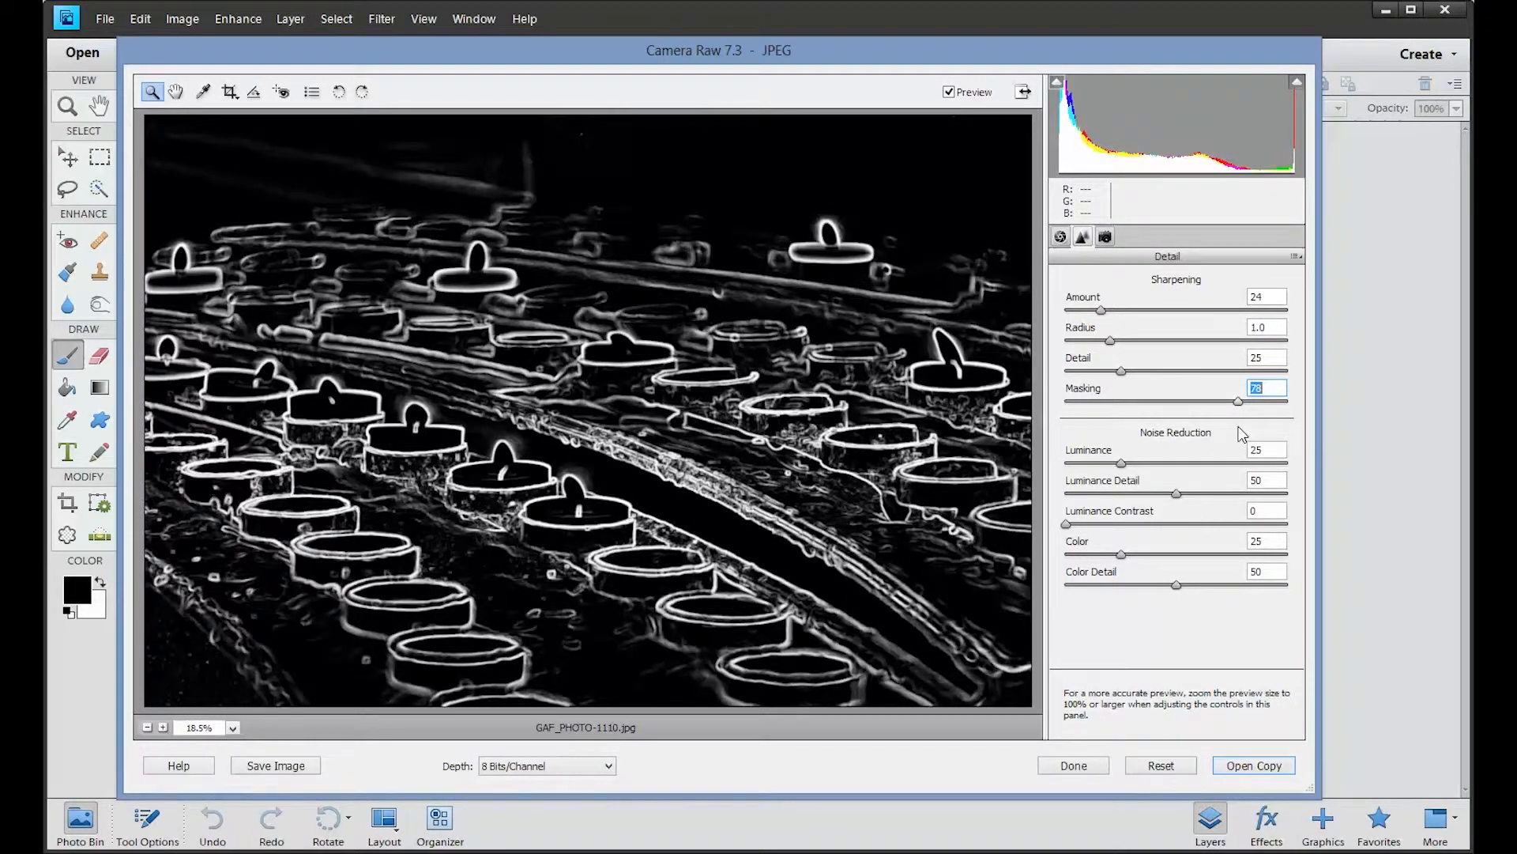
{"action": "left_click_drag", "start_coordinate": [1239, 426], "coordinate": [1237, 427]}
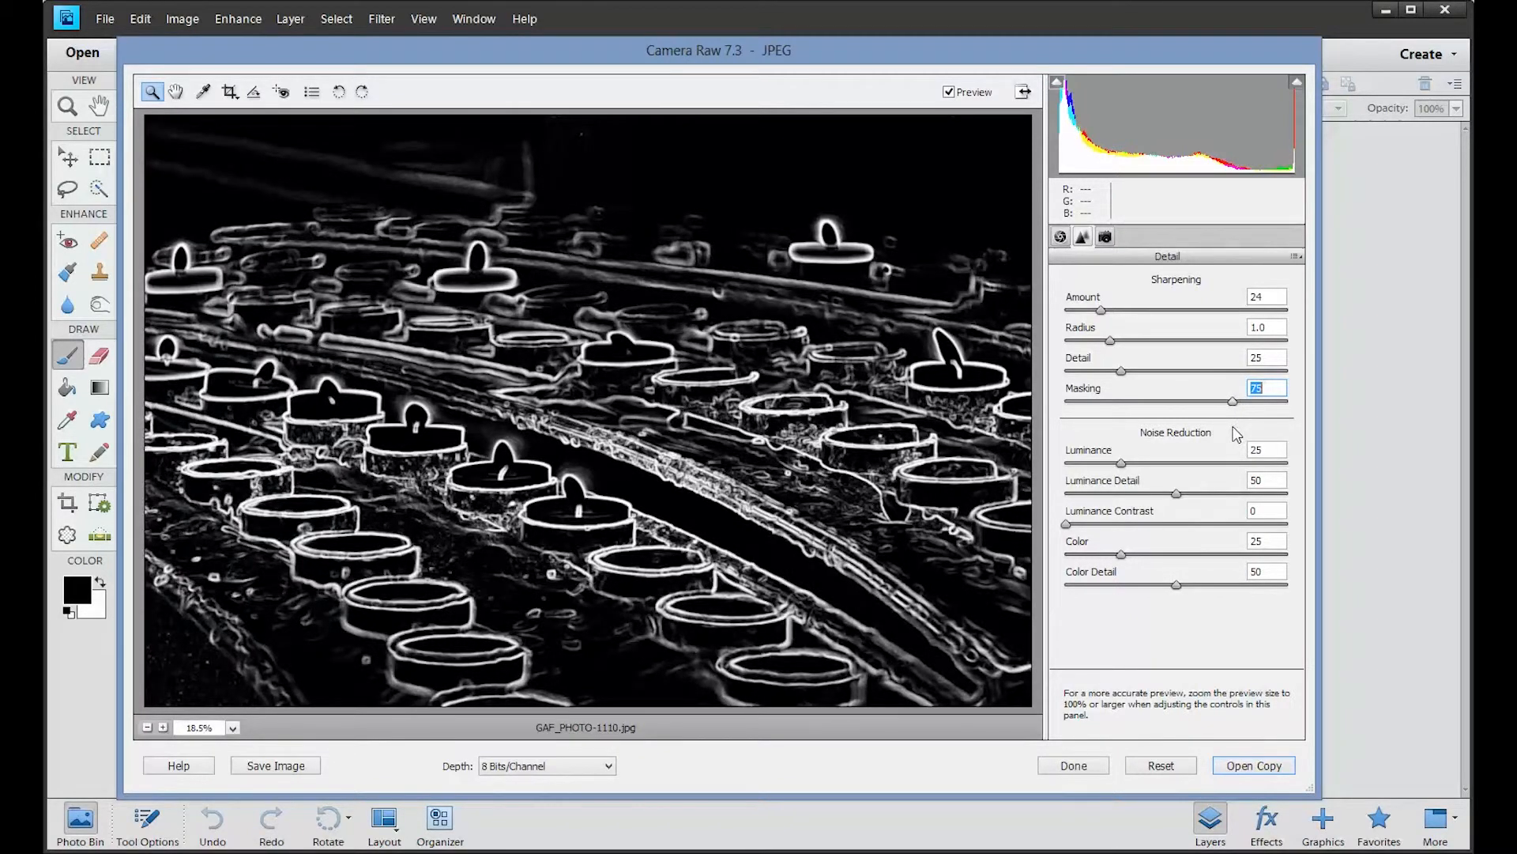
{"action": "left_click_drag", "start_coordinate": [1233, 427], "coordinate": [1233, 426]}
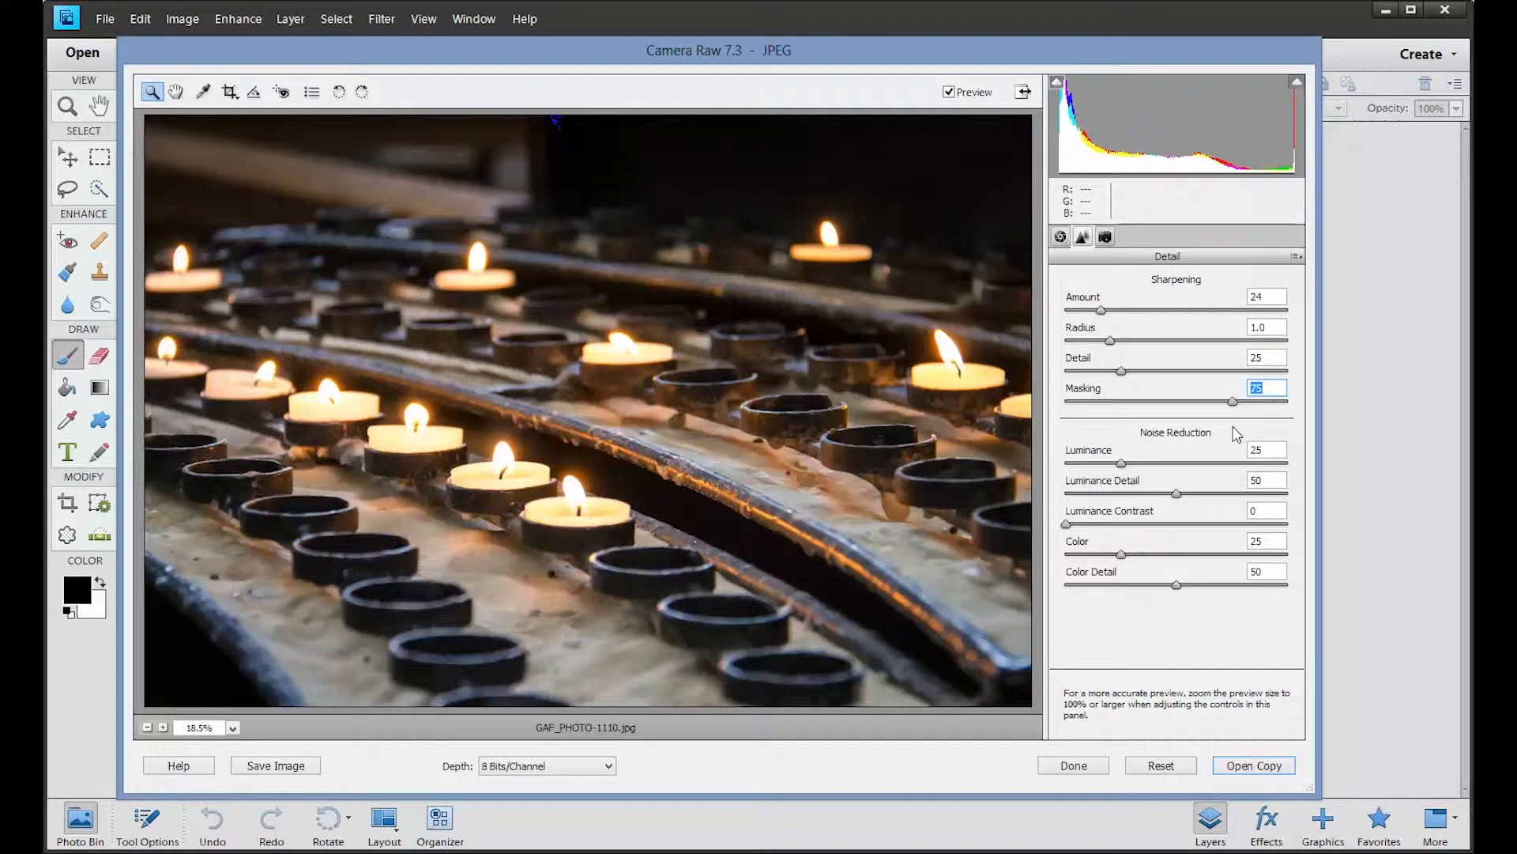
Increase the sharpening Amount to 53
{"action": "left_click", "coordinate": [1100, 309]}
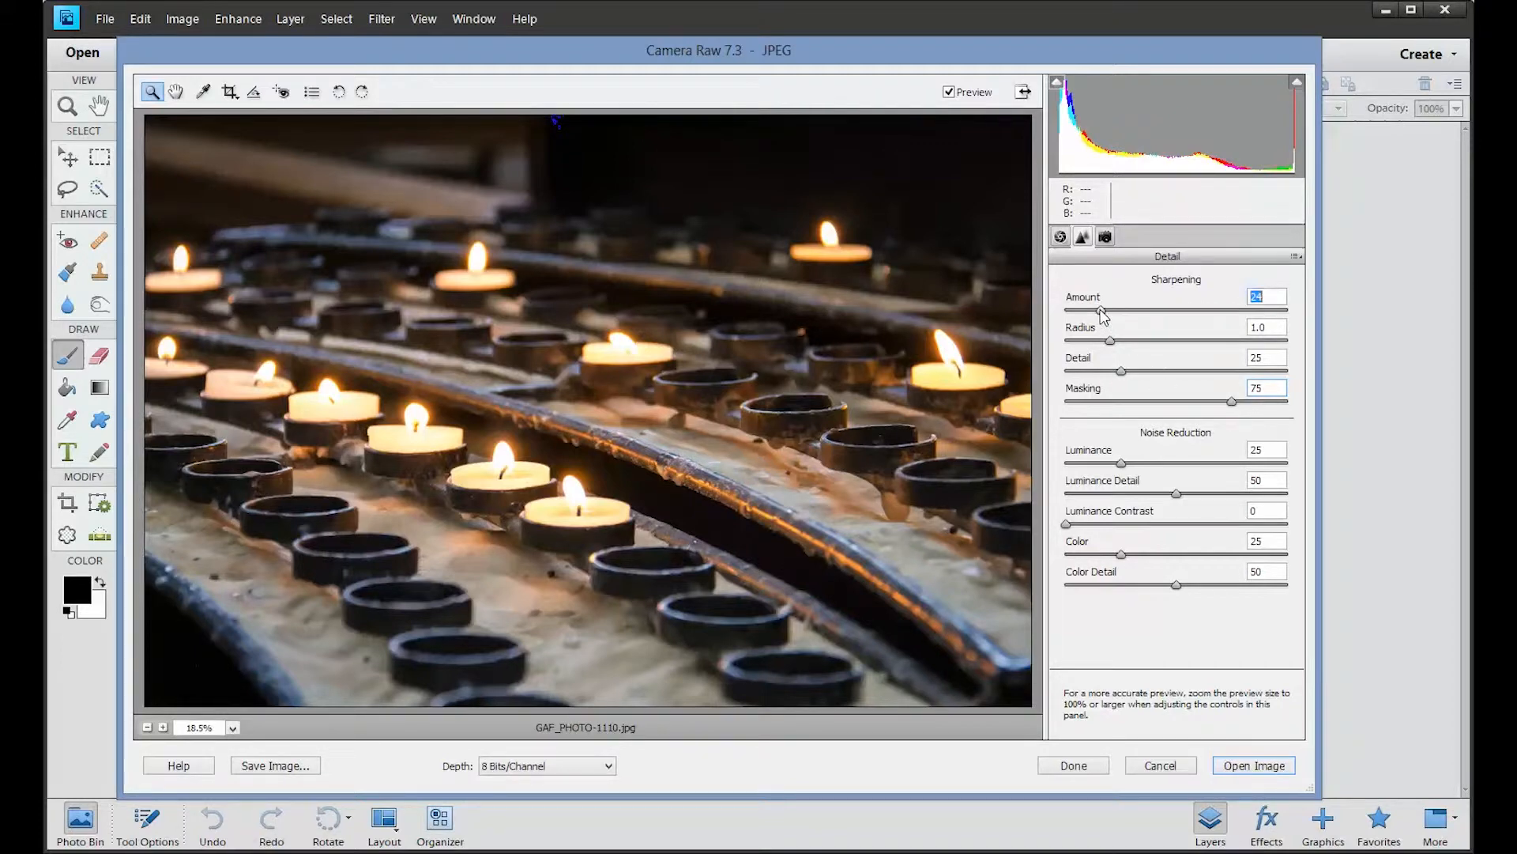
{"action": "left_click_drag", "start_coordinate": [1102, 316], "coordinate": [1134, 324]}
{"action": "left_click_drag", "start_coordinate": [1138, 326], "coordinate": [1140, 327]}
{"action": "left_click_drag", "start_coordinate": [1141, 327], "coordinate": [1146, 328]}
Inspect the photo at 100% and try noise reduction values of 29 for Luminance and 32 for Color
{"action": "left_click", "coordinate": [233, 728]}
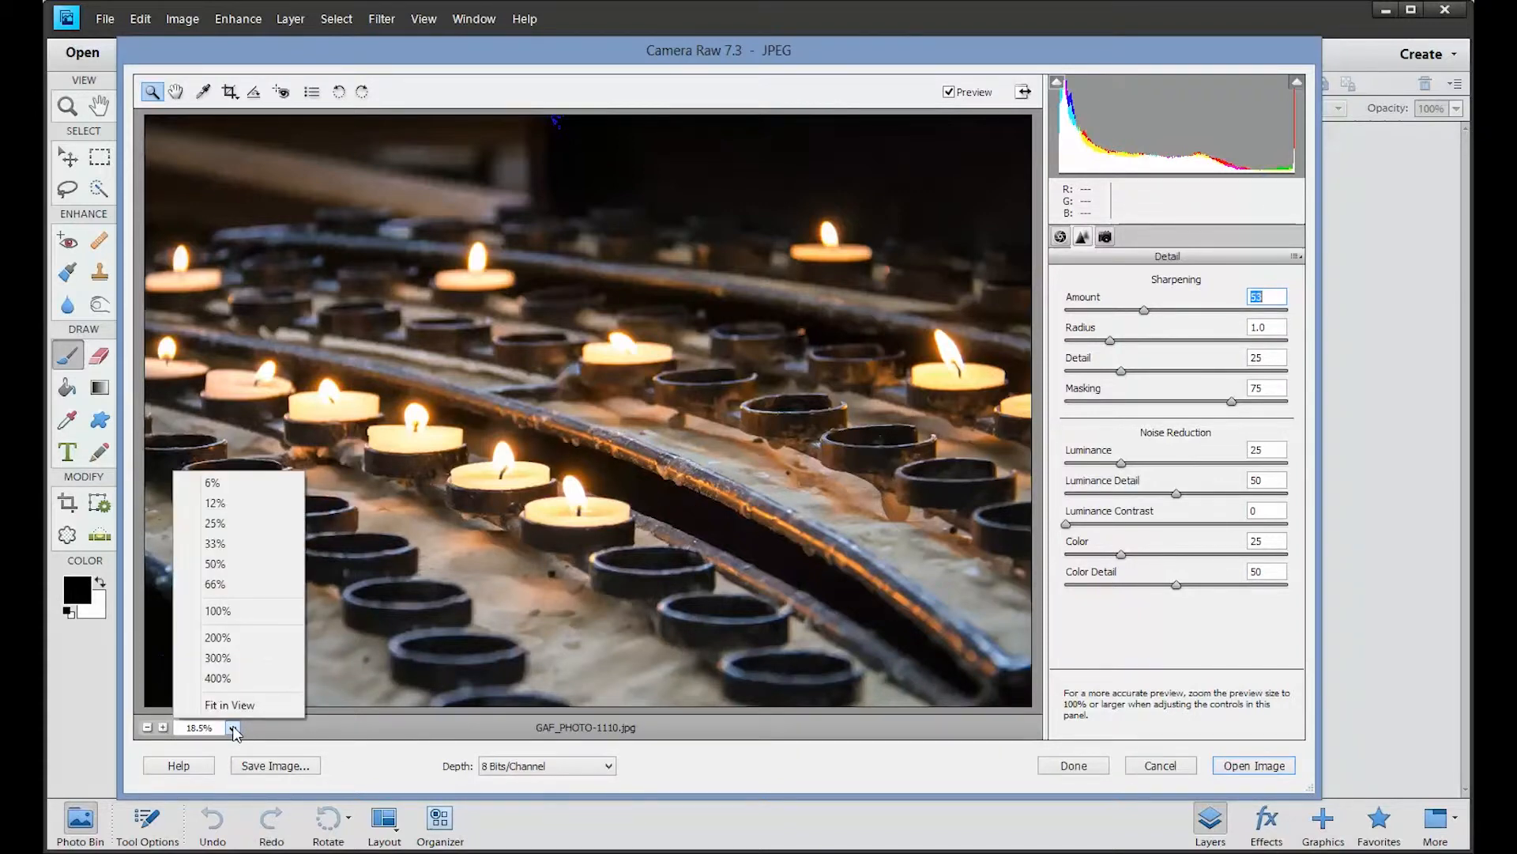
{"action": "left_click", "coordinate": [228, 619]}
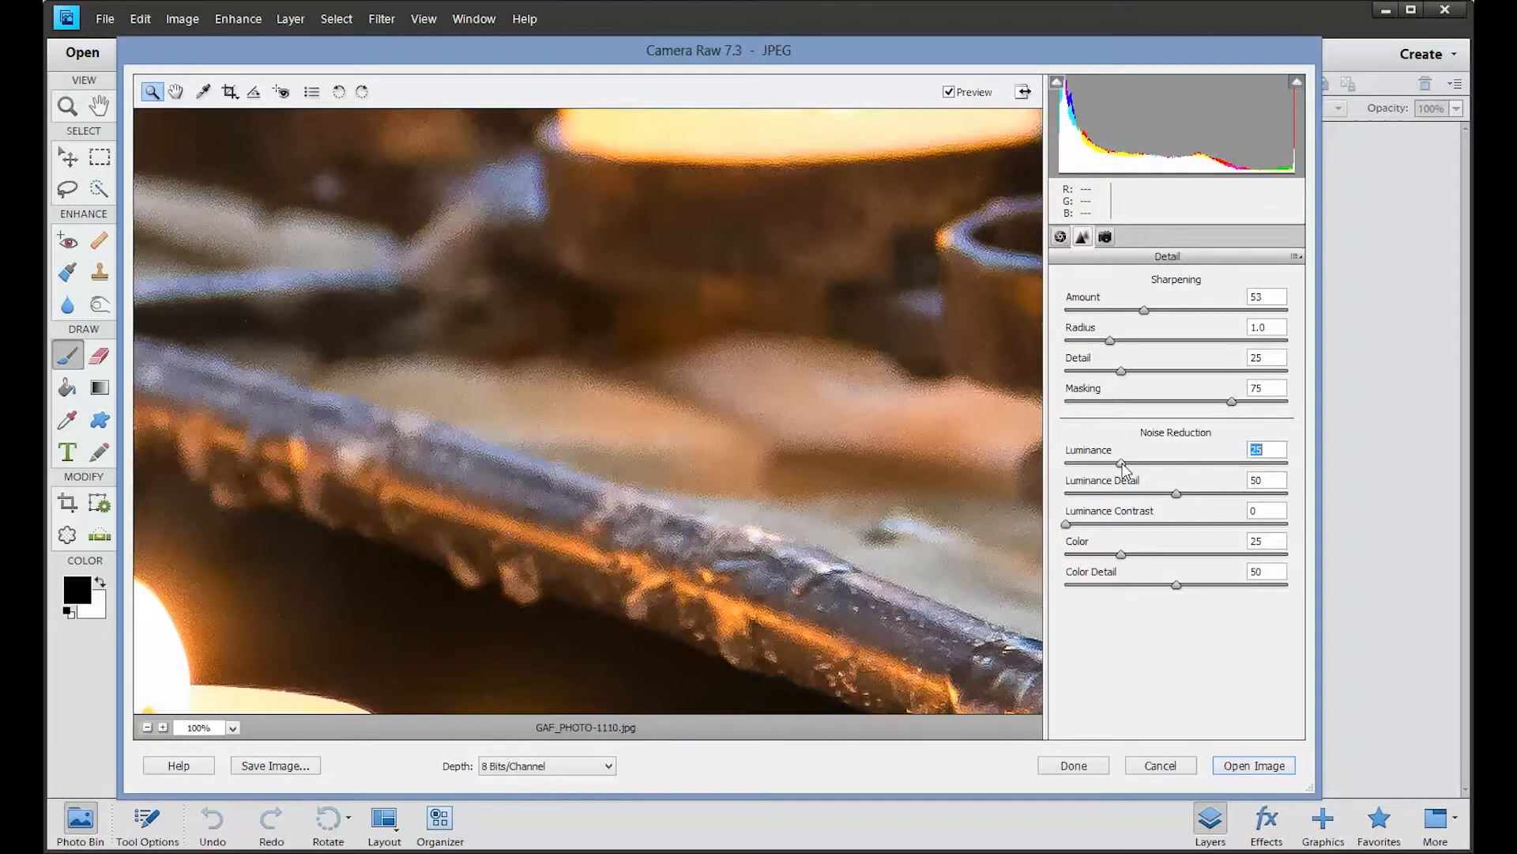
{"action": "left_click_drag", "start_coordinate": [1125, 464], "coordinate": [1131, 470]}
{"action": "left_click_drag", "start_coordinate": [1121, 555], "coordinate": [1136, 556]}
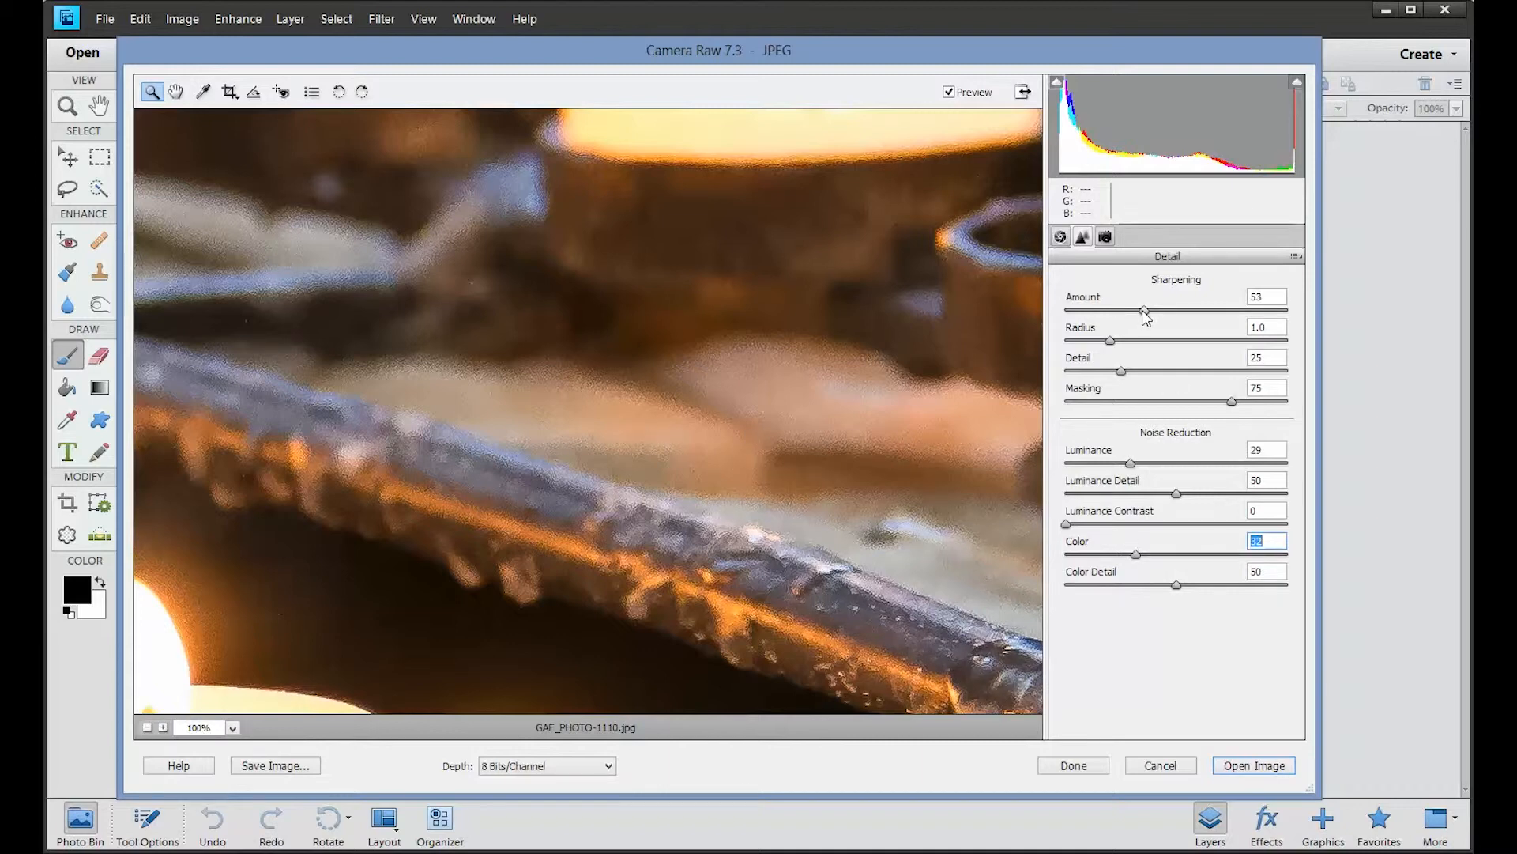
Fine-tune the sharpening Amount to 61, with noise reduction at 25 for Luminance and 26 for Color
{"action": "left_click_drag", "start_coordinate": [1145, 316], "coordinate": [1170, 326]}
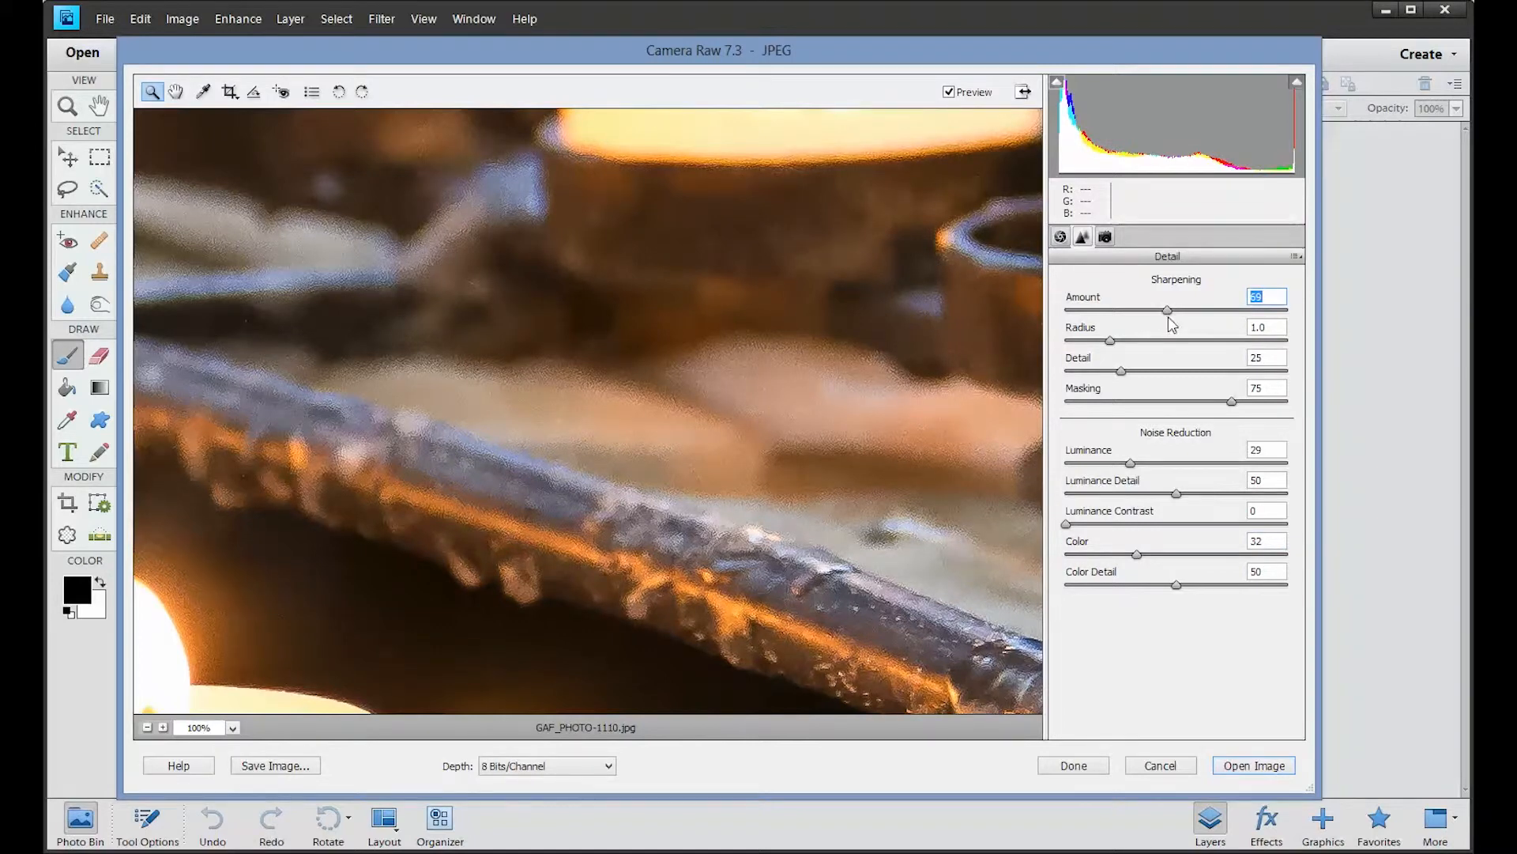
{"action": "left_click_drag", "start_coordinate": [1167, 309], "coordinate": [1155, 312]}
{"action": "left_click_drag", "start_coordinate": [1134, 471], "coordinate": [1121, 463]}
{"action": "left_click", "coordinate": [1139, 556]}
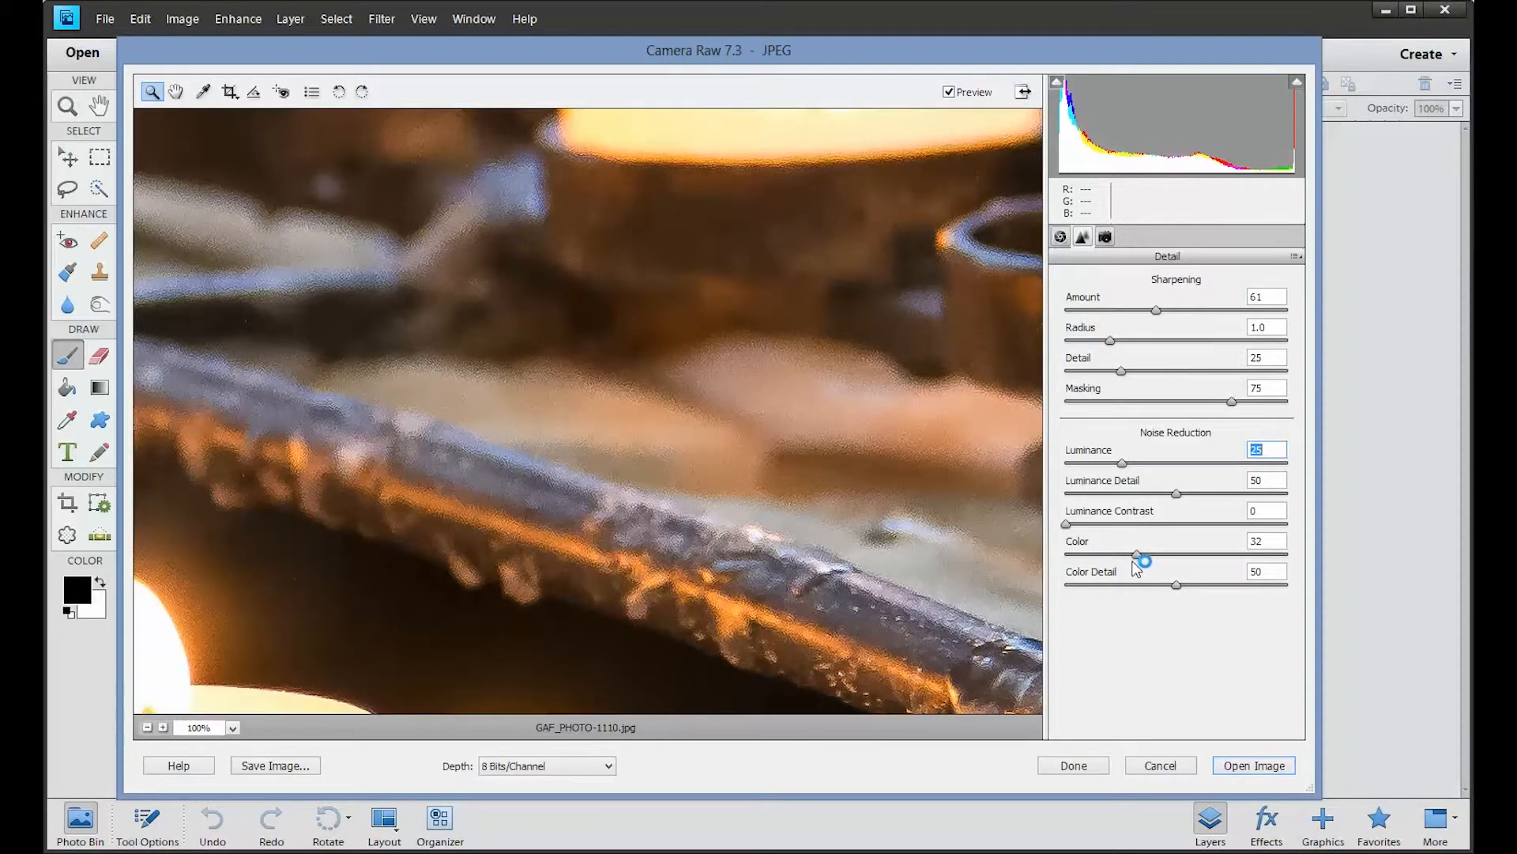
{"action": "left_click_drag", "start_coordinate": [1137, 555], "coordinate": [1124, 555]}
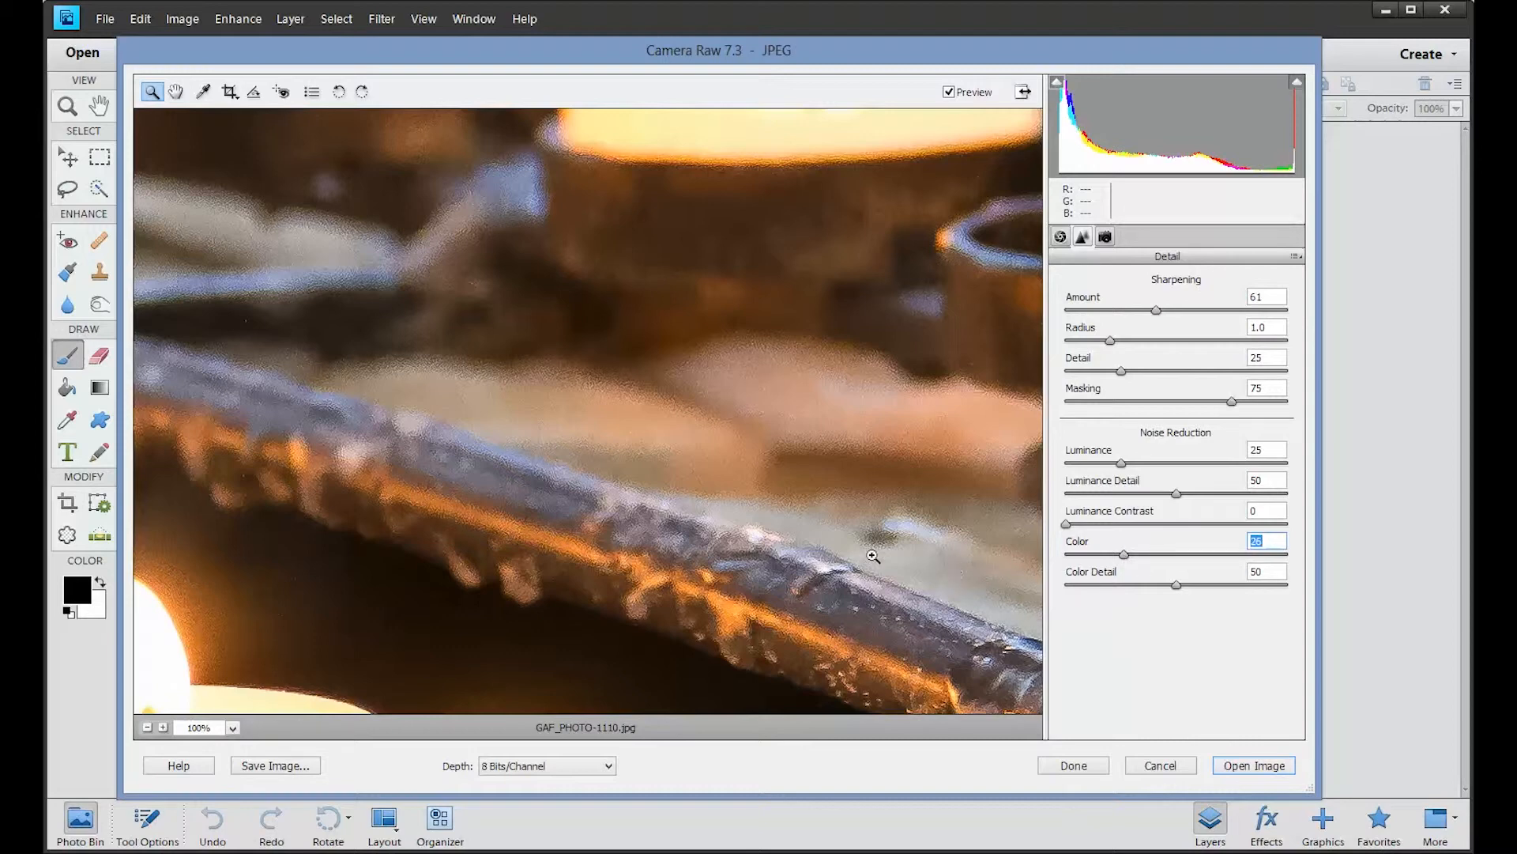
Fit the whole photo in view, and review the Basic adjustments and the dialog's reset option
{"action": "left_click", "coordinate": [234, 729]}
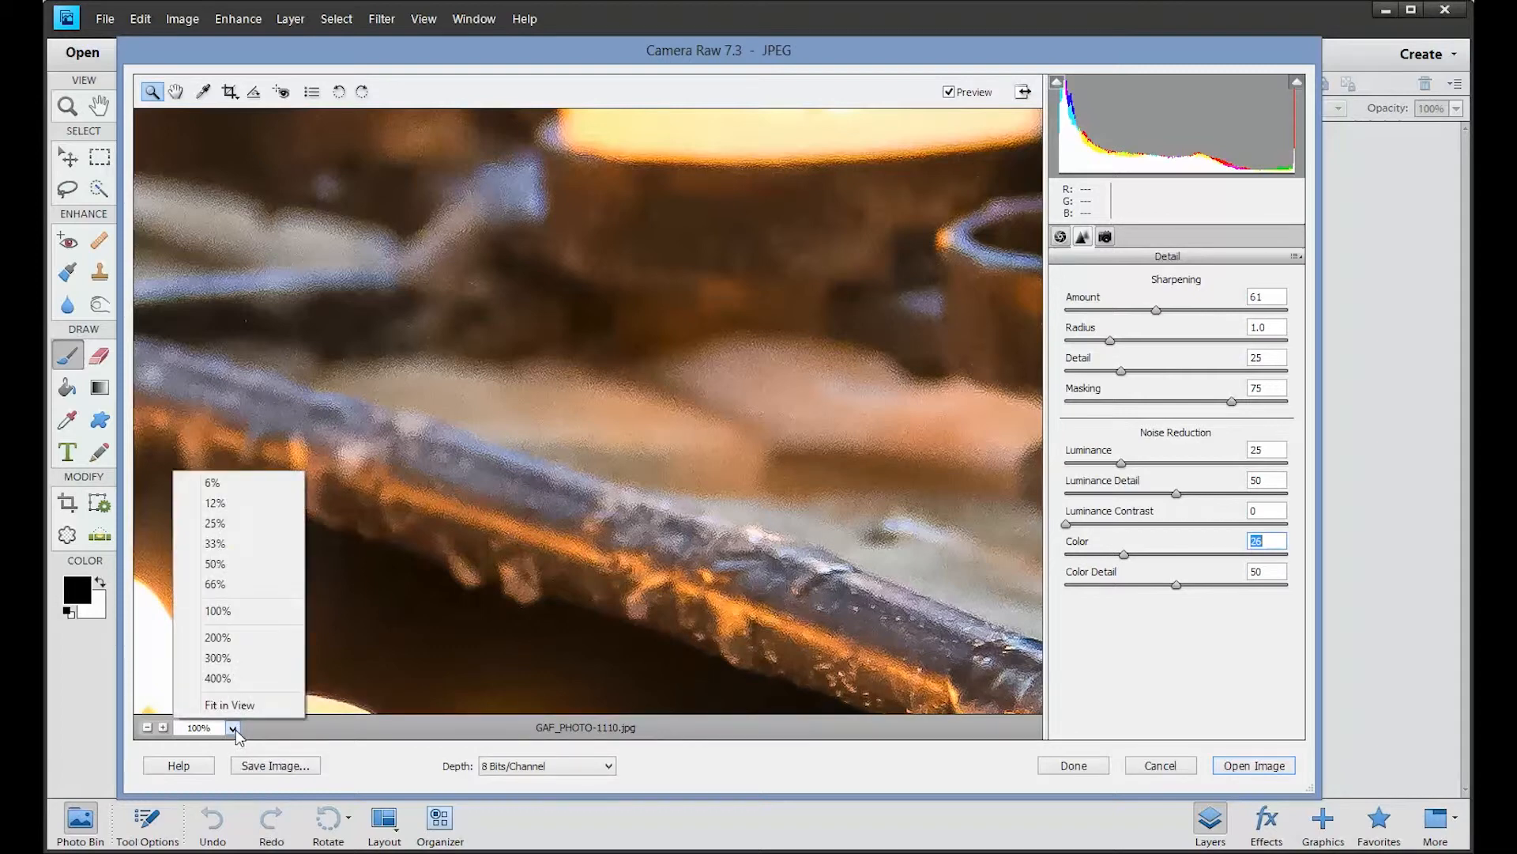
{"action": "left_click", "coordinate": [235, 710]}
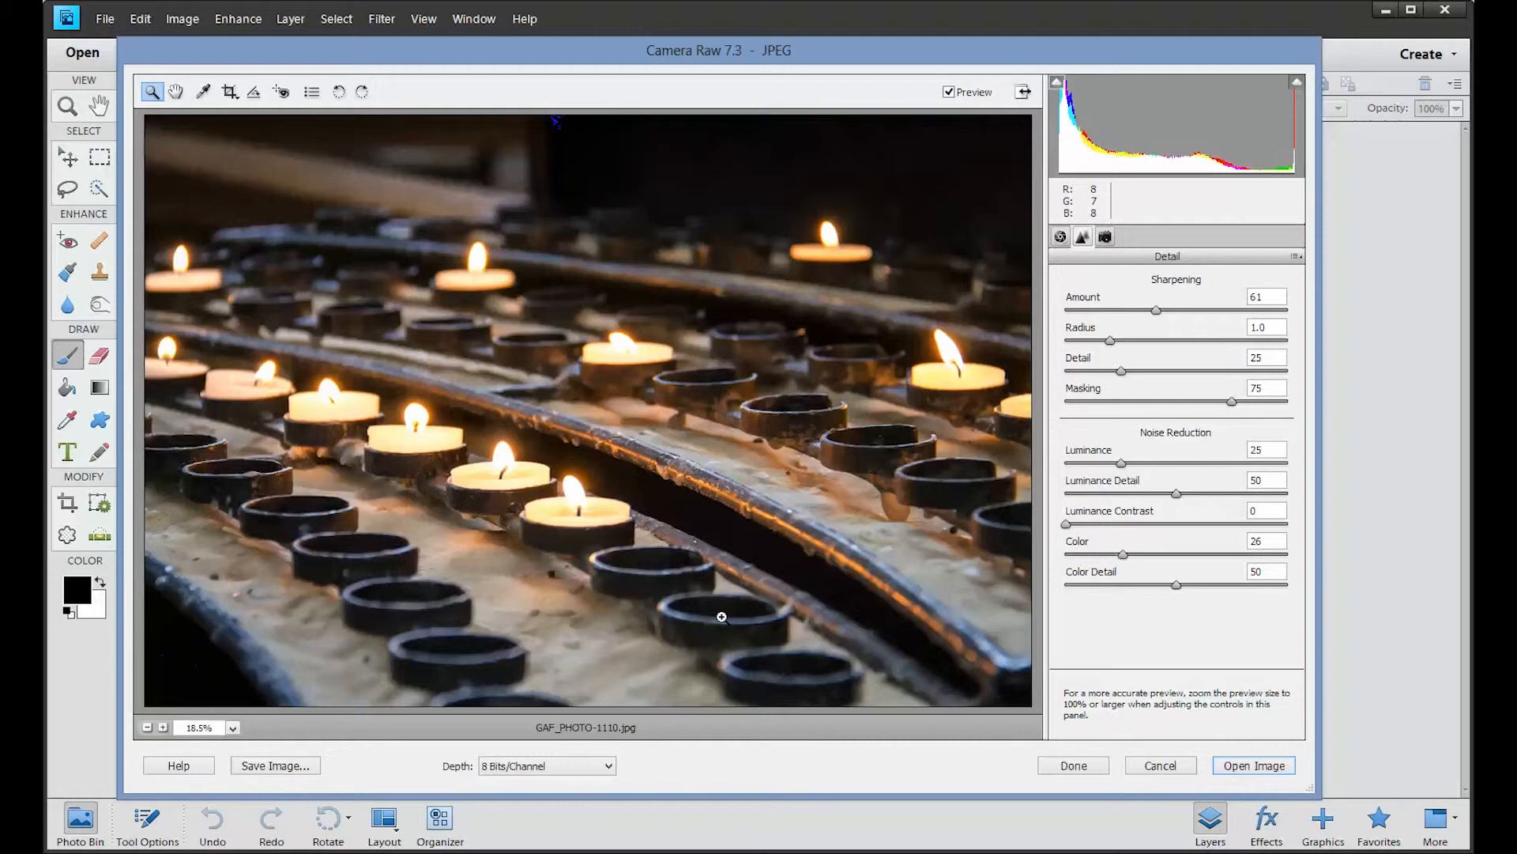
{"action": "left_click", "coordinate": [1060, 237]}
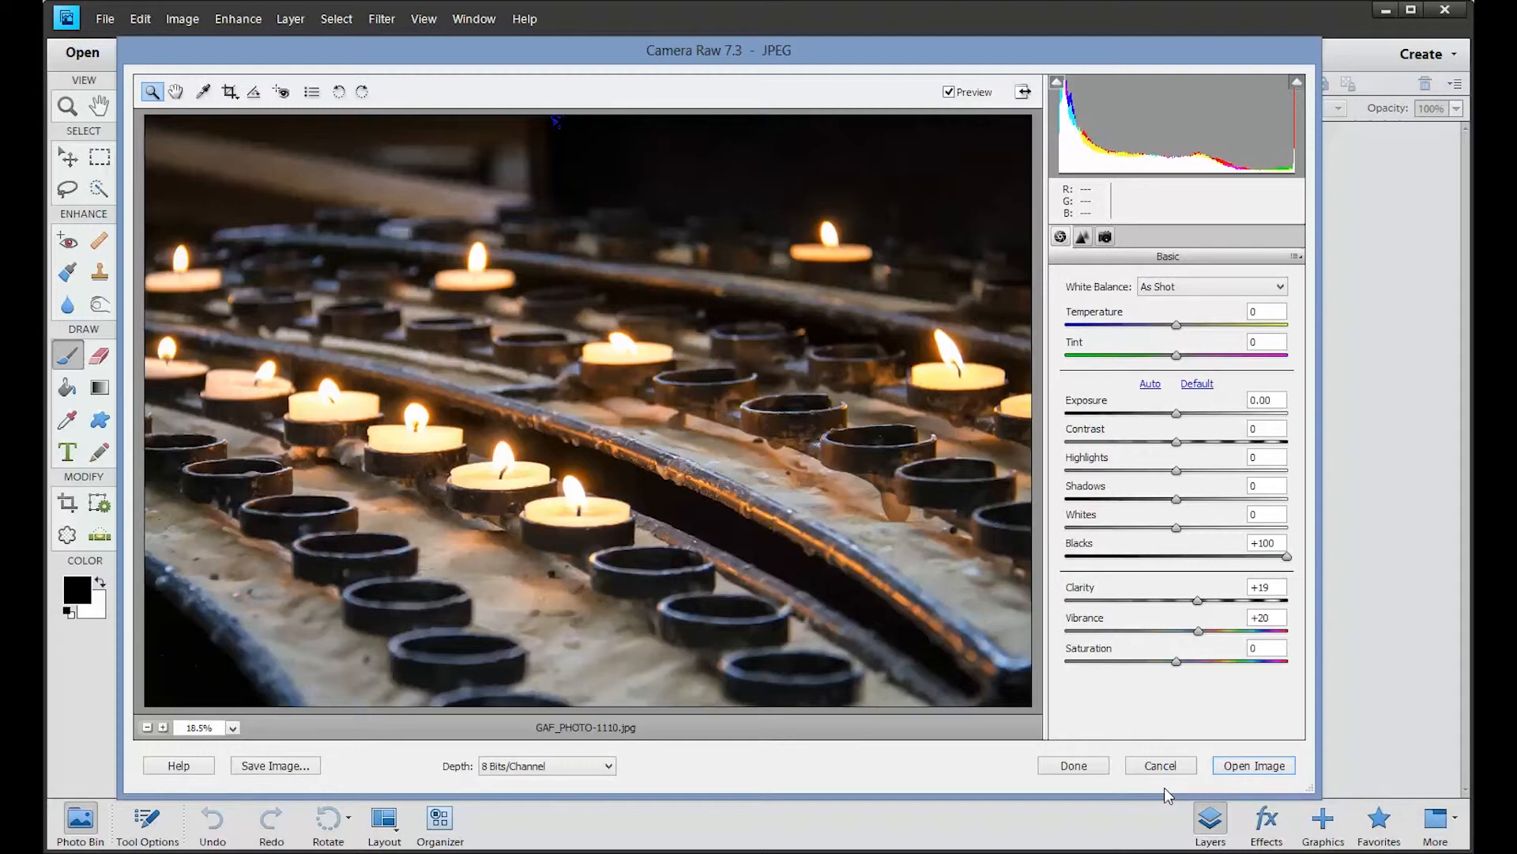
{"action": "key", "text": "alt"}
{"action": "key", "text": "alt"}
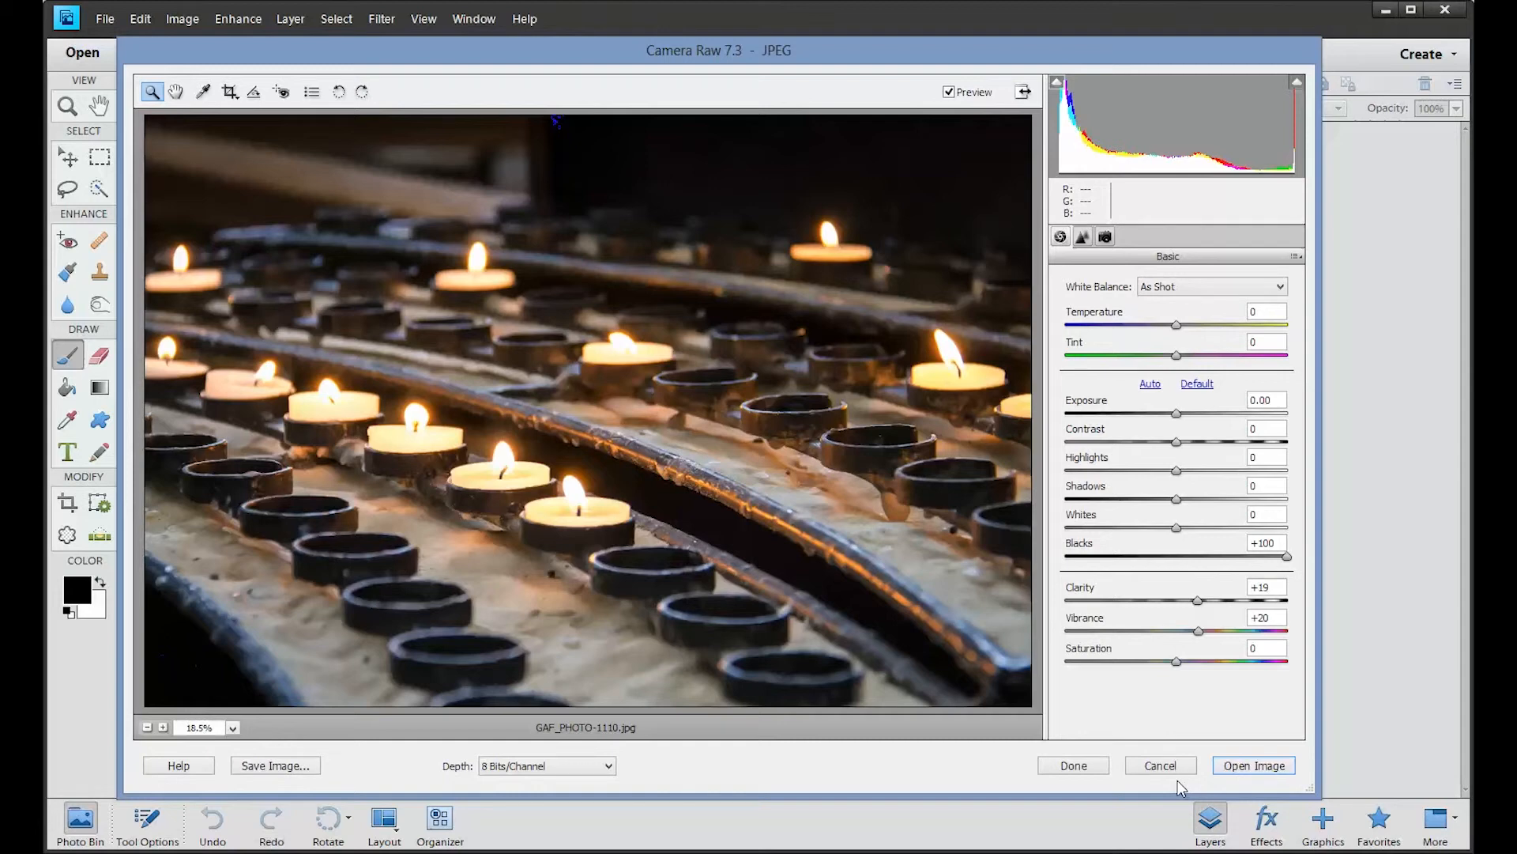